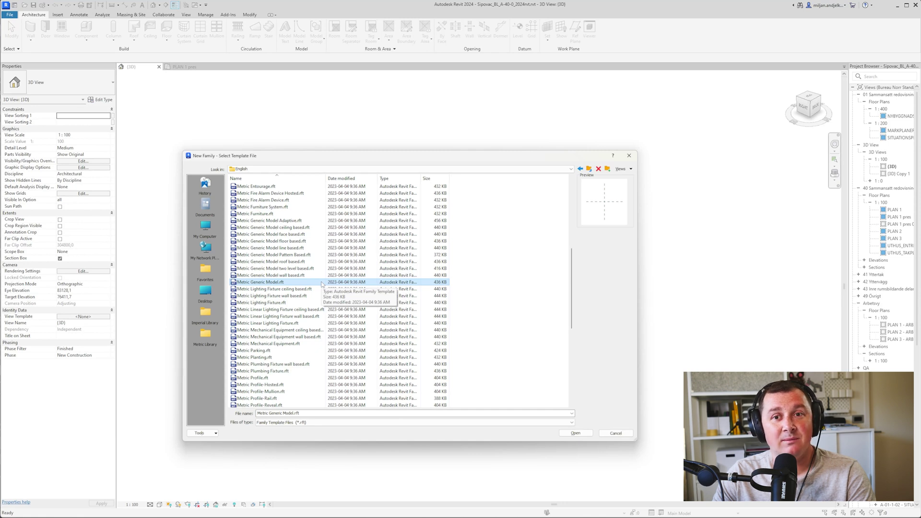
Step: Start Family3 from the Metric Generic Model.rft template, on its Ref. Level plan
double_click(321, 282)
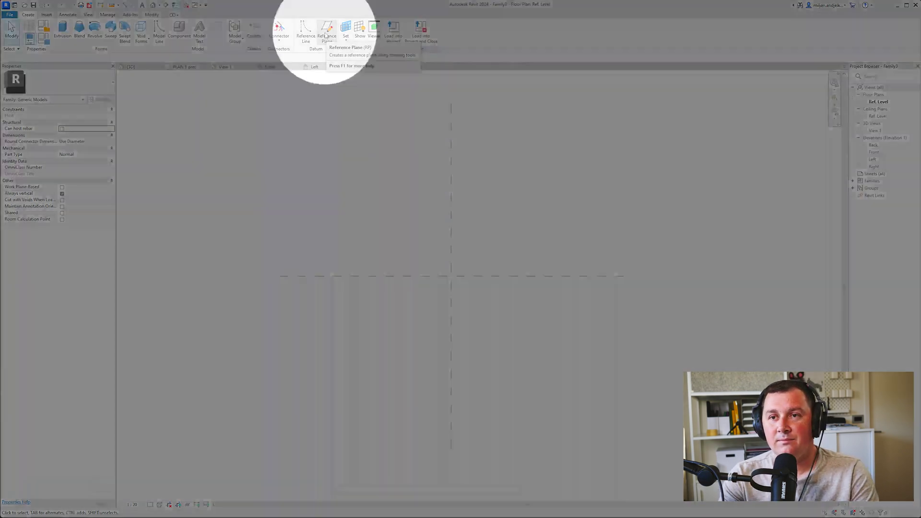
Step: Draw two vertical reference planes, one left and one right of the centre plane
left_click(326, 34)
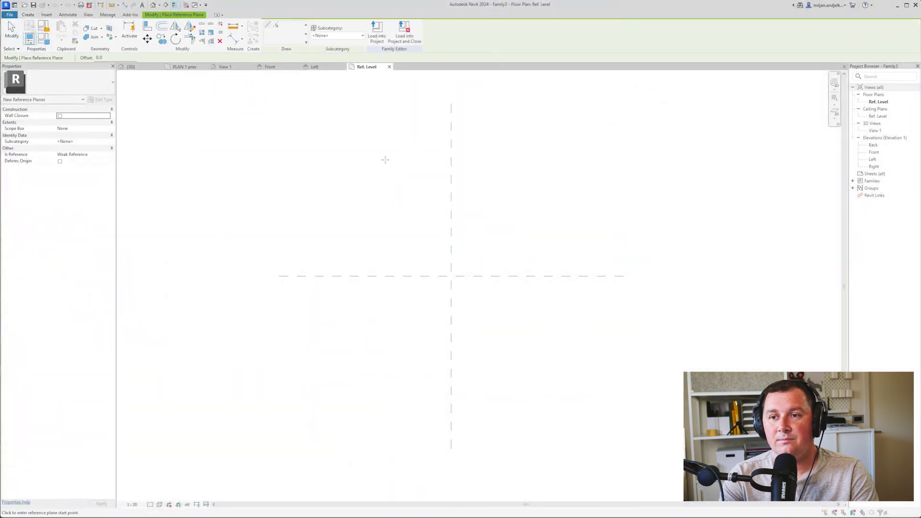
left_click(380, 150)
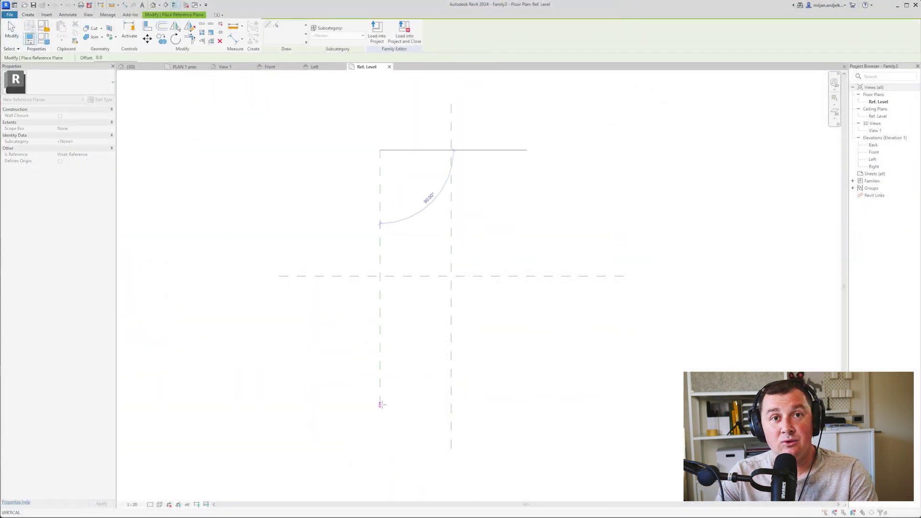
left_click(380, 404)
left_click(534, 143)
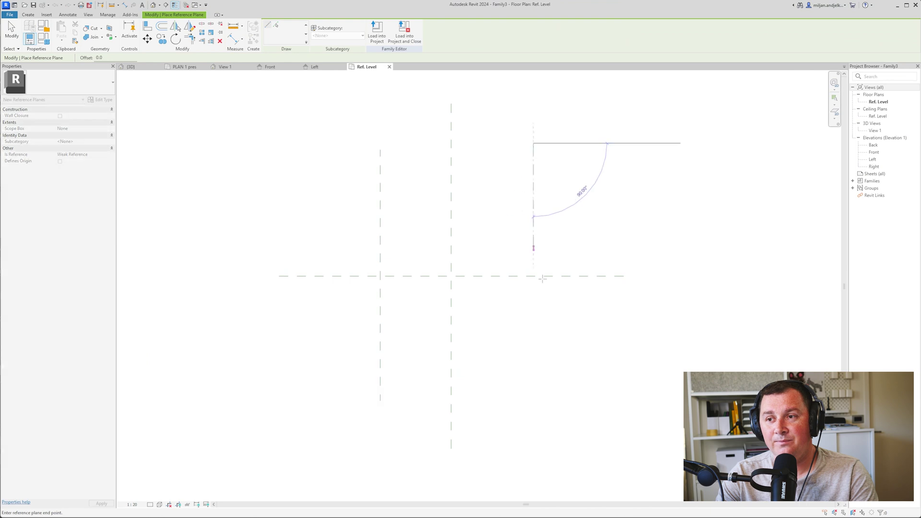
left_click(536, 419)
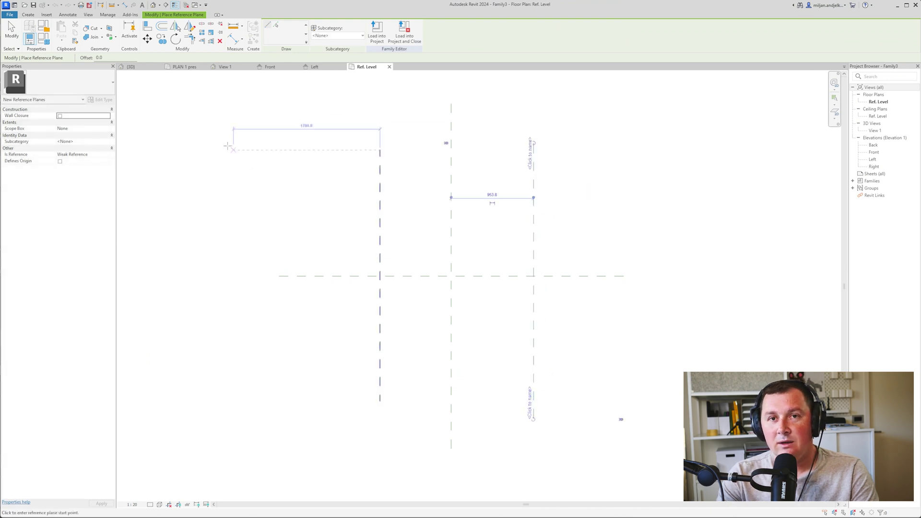
Step: Dimension the left, centre and right planes with an aligned string set to EQ
left_click(68, 14)
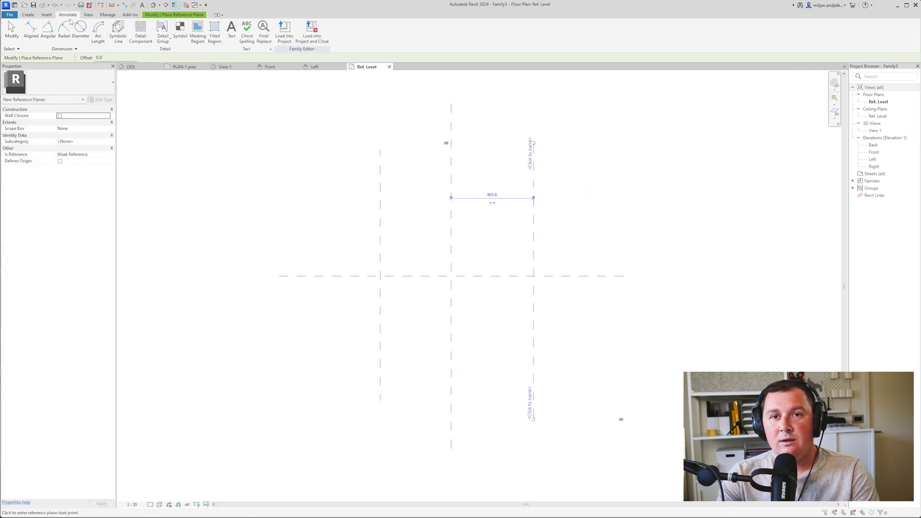
left_click(31, 29)
left_click(381, 222)
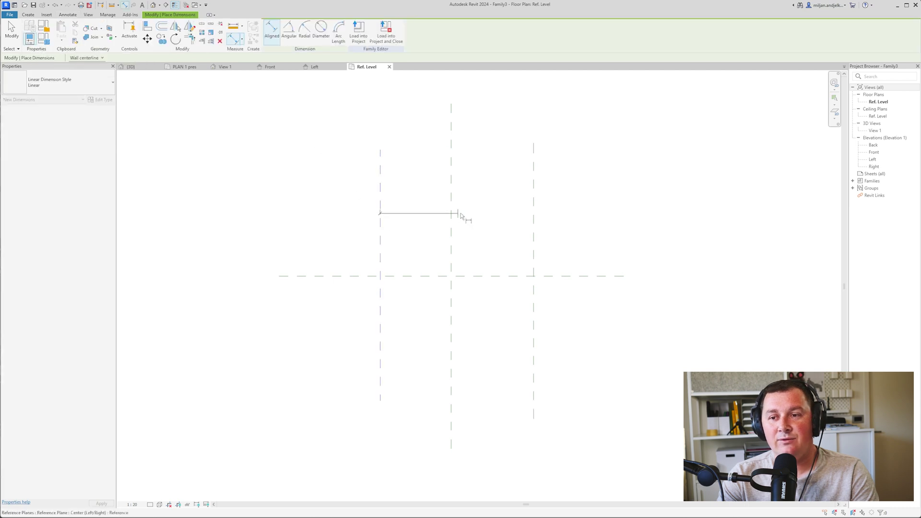
left_click(452, 215)
left_click(533, 214)
scroll(539, 270, "down", 2)
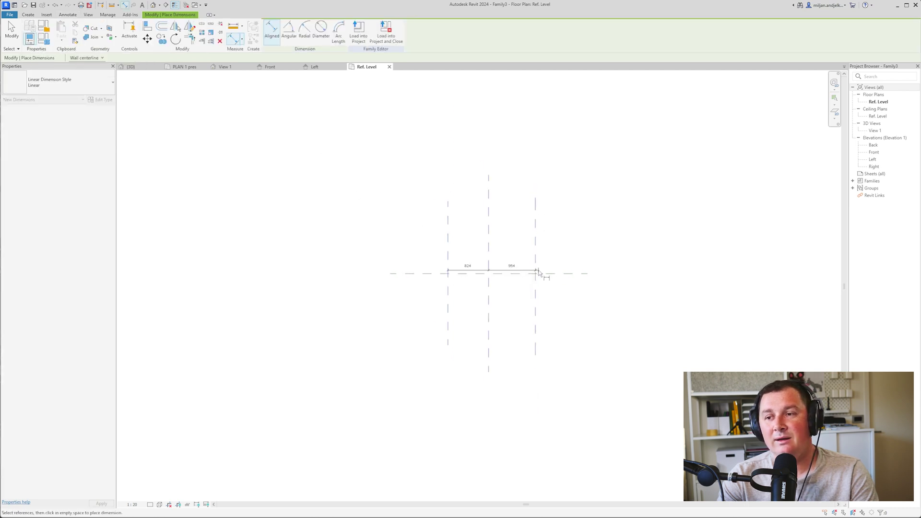
left_click(538, 116)
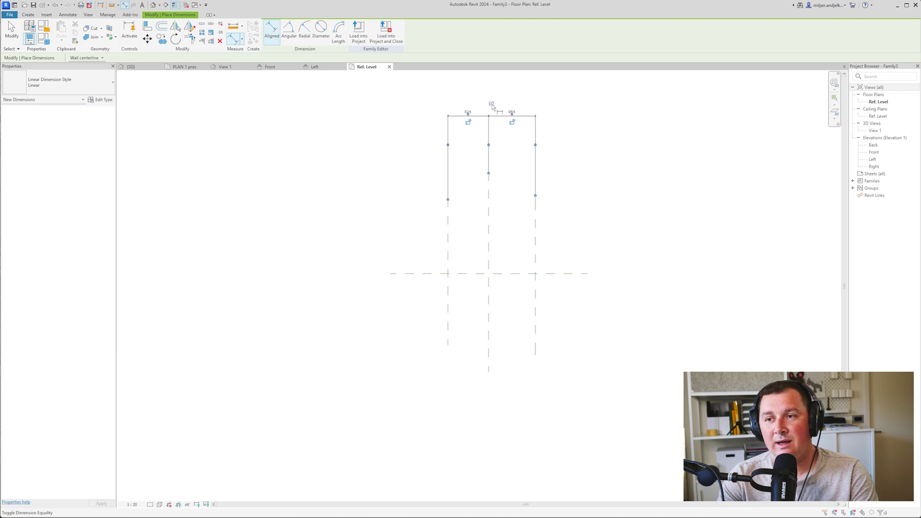
scroll(493, 107, "up", 1)
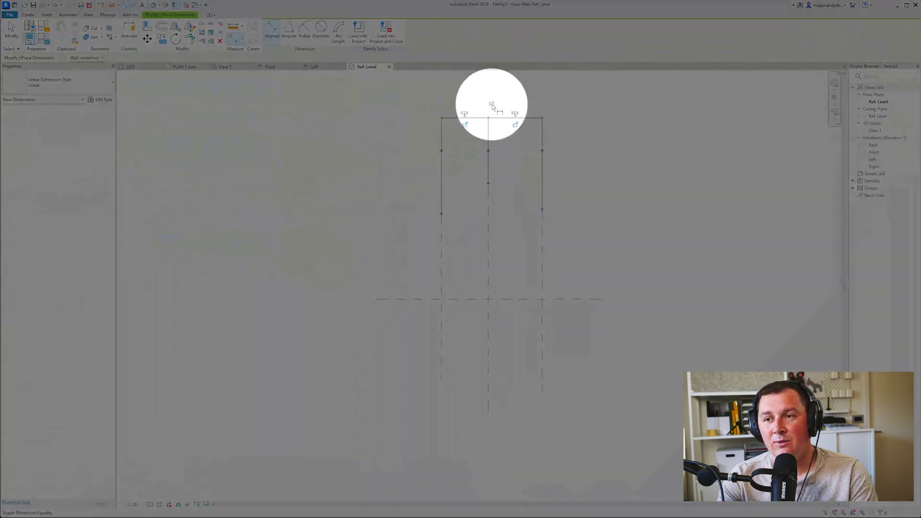
left_click(492, 105)
middle_click_drag(488, 189, 433, 168)
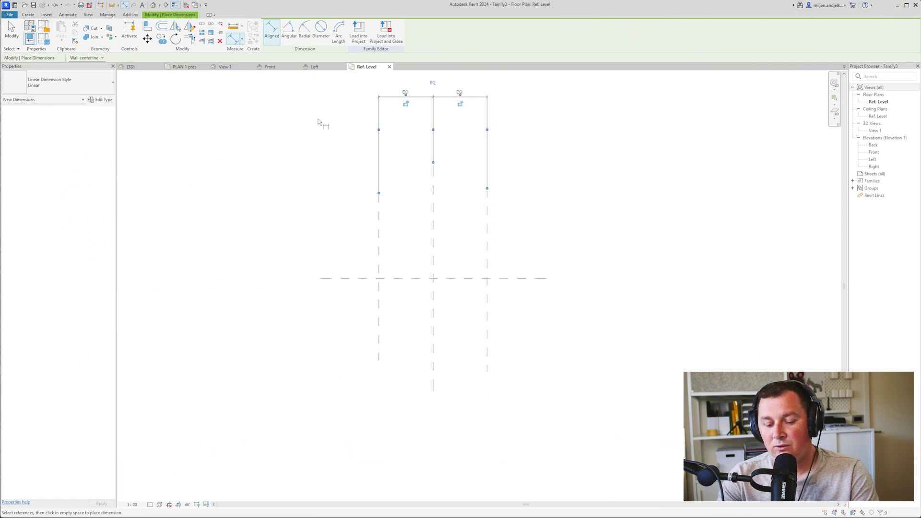
Step: Draw two horizontal reference planes with RP, above and below the centre plane
key("r")
key("p")
left_click(327, 202)
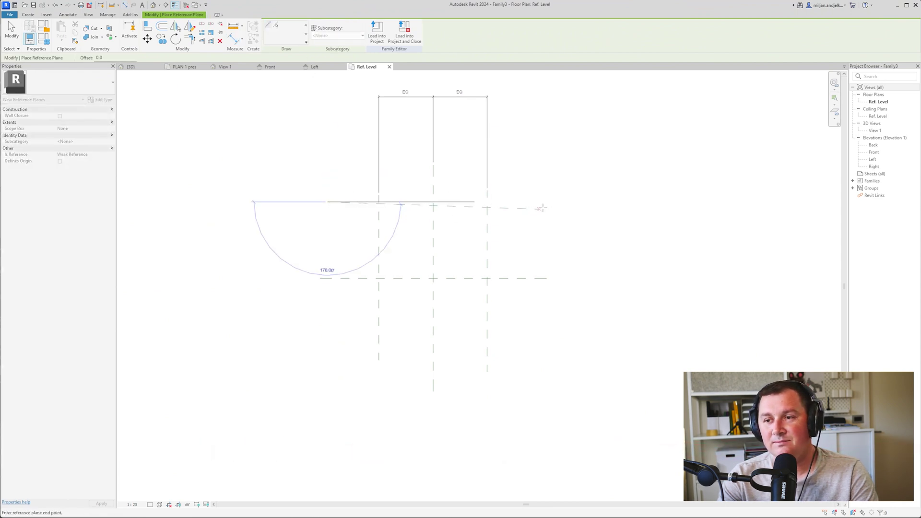
left_click(559, 201)
left_click(308, 351)
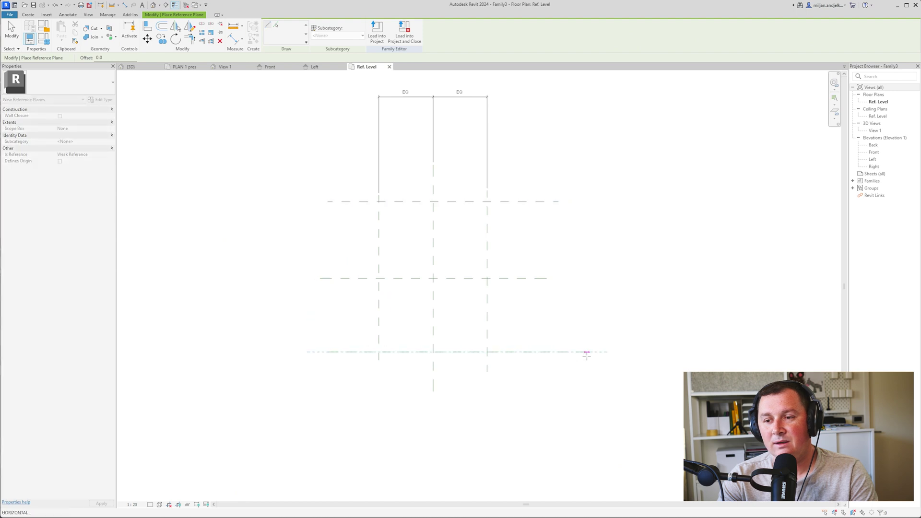
left_click(586, 352)
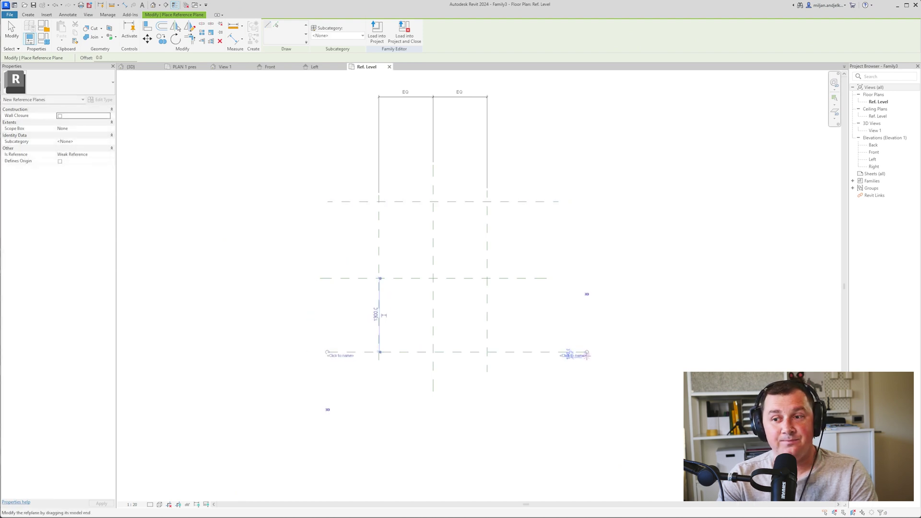
Step: Dimension the bottom, centre and top horizontal planes as an EQ string
key("d")
key("i")
left_click(538, 352)
left_click(537, 278)
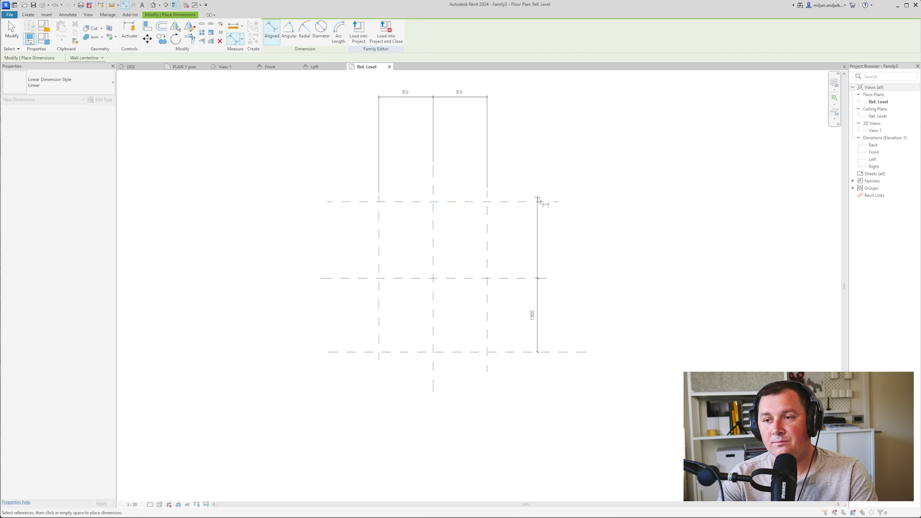
left_click(538, 201)
left_click(615, 287)
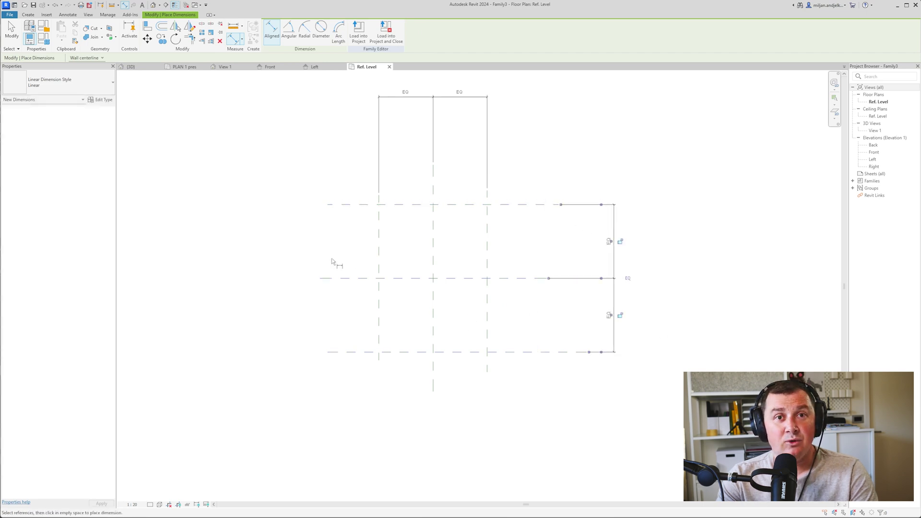
Step: Add overall dimensions: 1908 width across and 2600 length down the plan
left_click(379, 247)
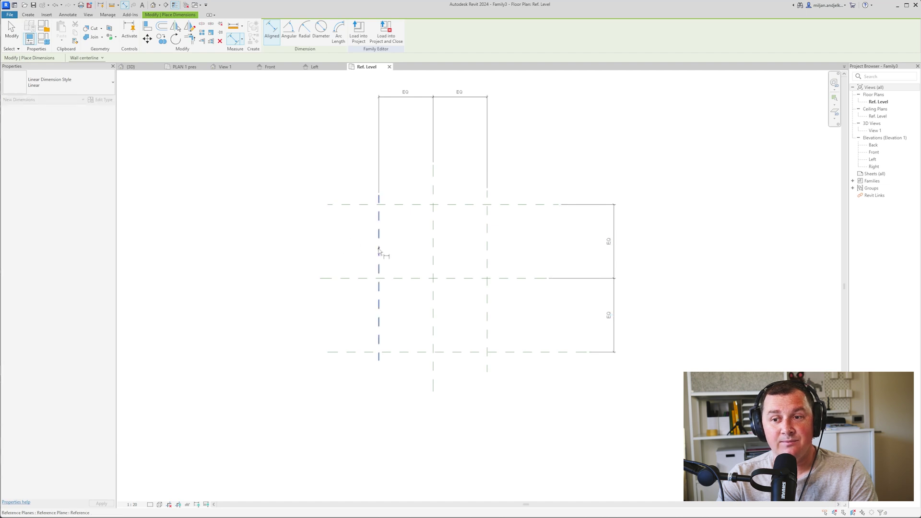
left_click(487, 247)
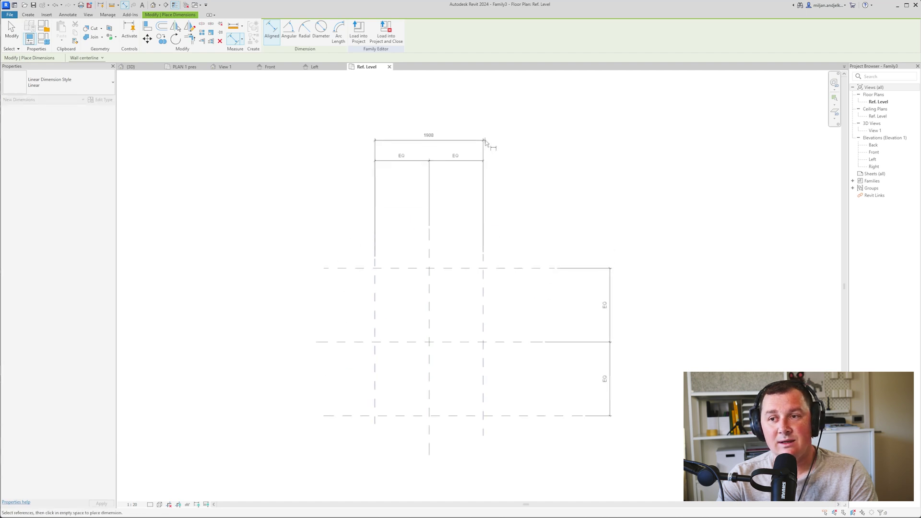
left_click(487, 142)
middle_click_drag(532, 222, 509, 173)
left_click(507, 220)
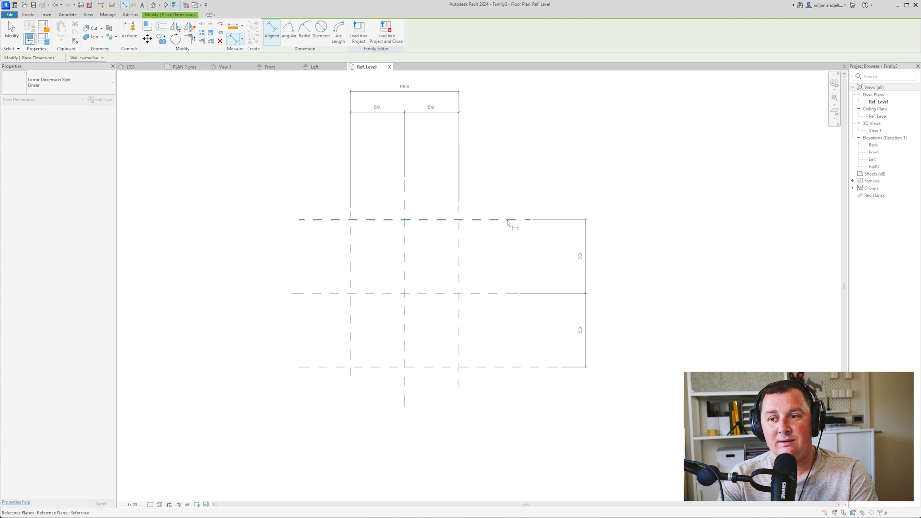
left_click(507, 368)
left_click(613, 294)
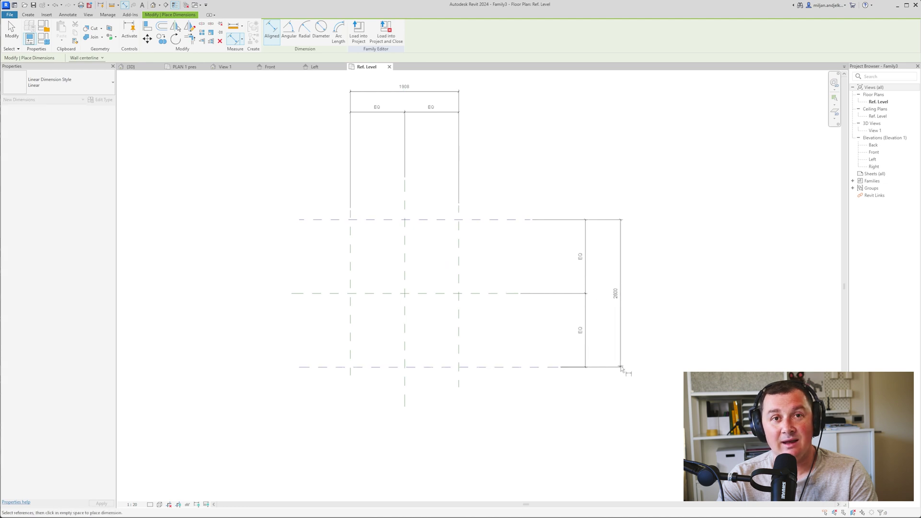
key("Escape")
key("Escape")
left_click(343, 123)
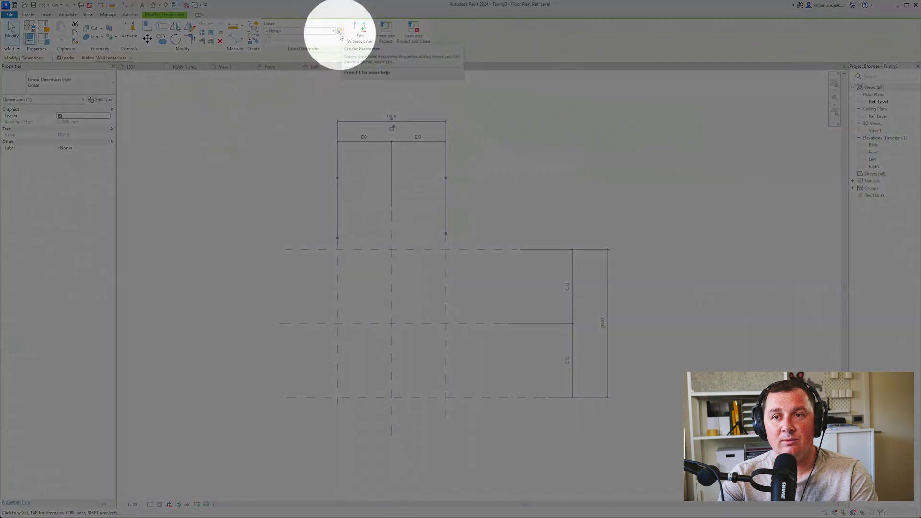
Step: Label the 1908 dimension with a new type parameter named Width
left_click(340, 32)
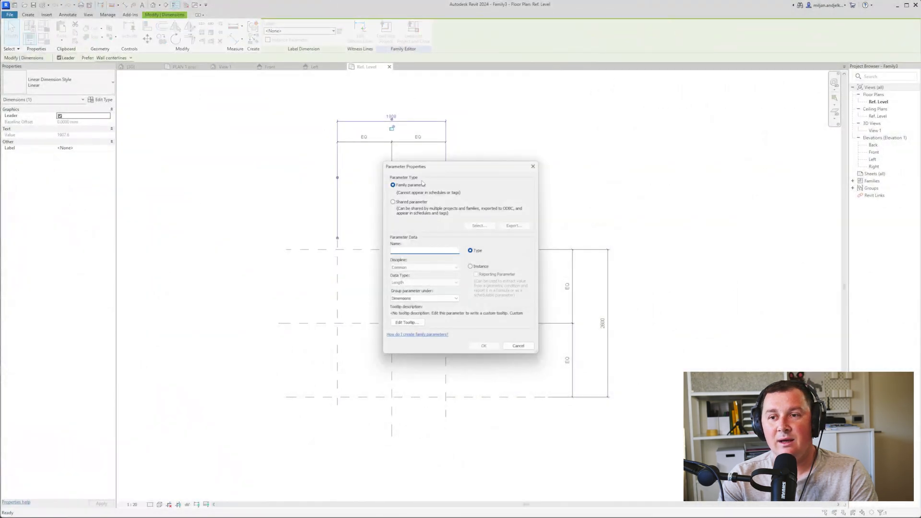
left_click_drag(421, 172, 545, 104)
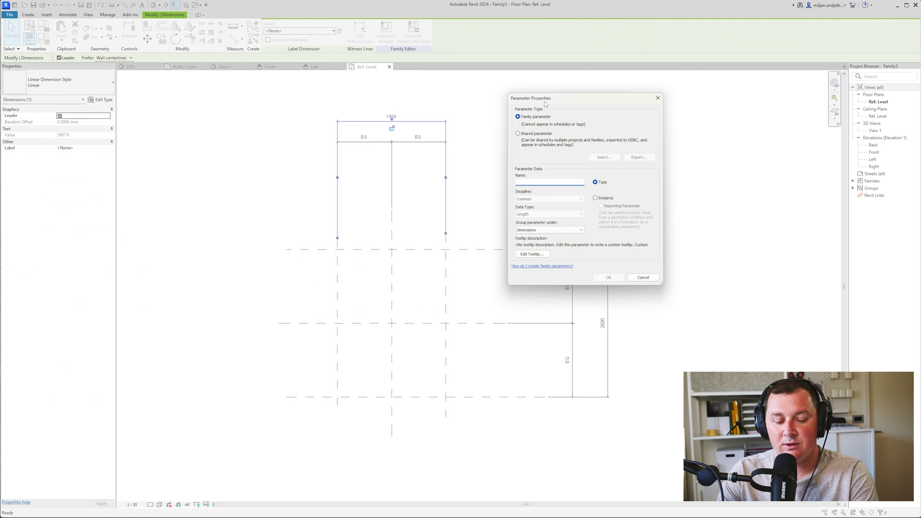
type("Width")
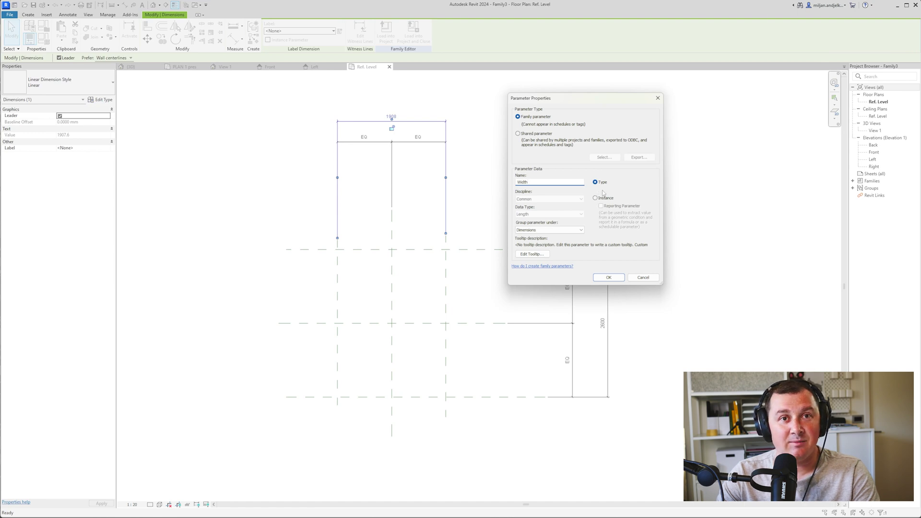
left_click(610, 278)
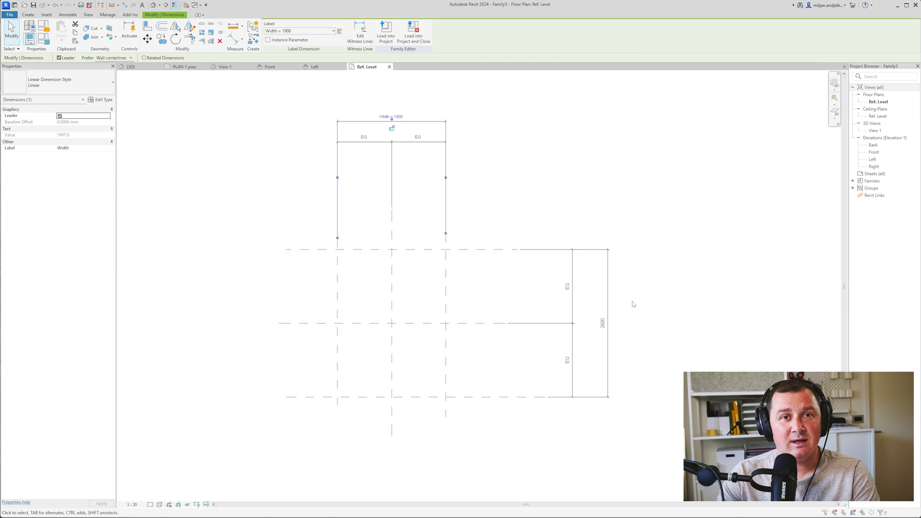
Step: Label the 2600 dimension with a new type parameter named Lenght
left_click(603, 323)
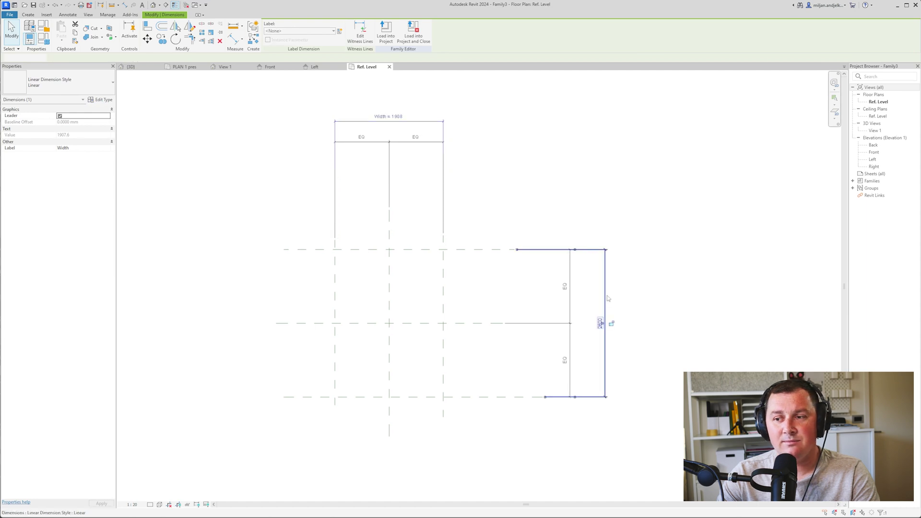
left_click(339, 33)
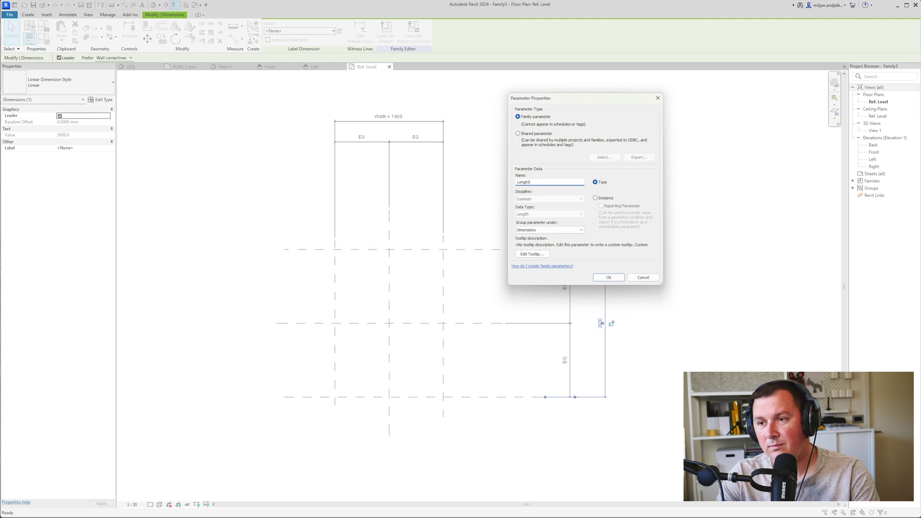
left_click(615, 279)
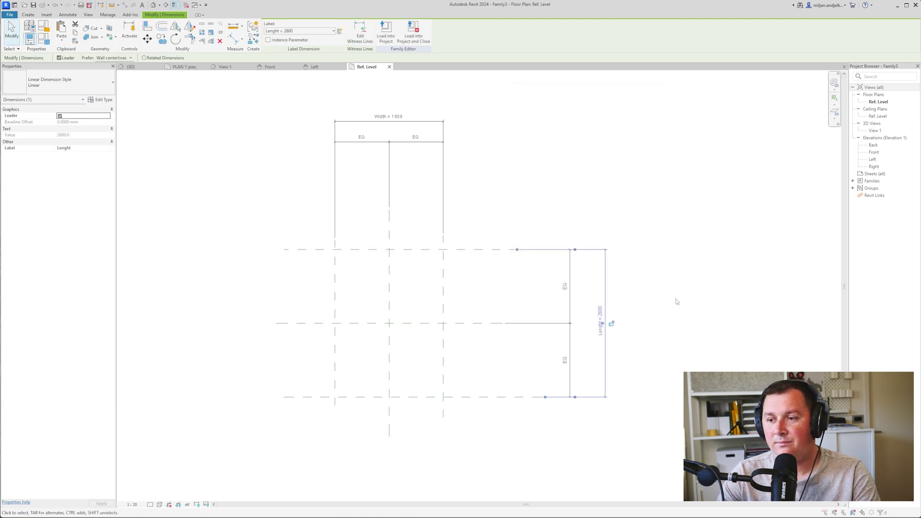
left_click(12, 34)
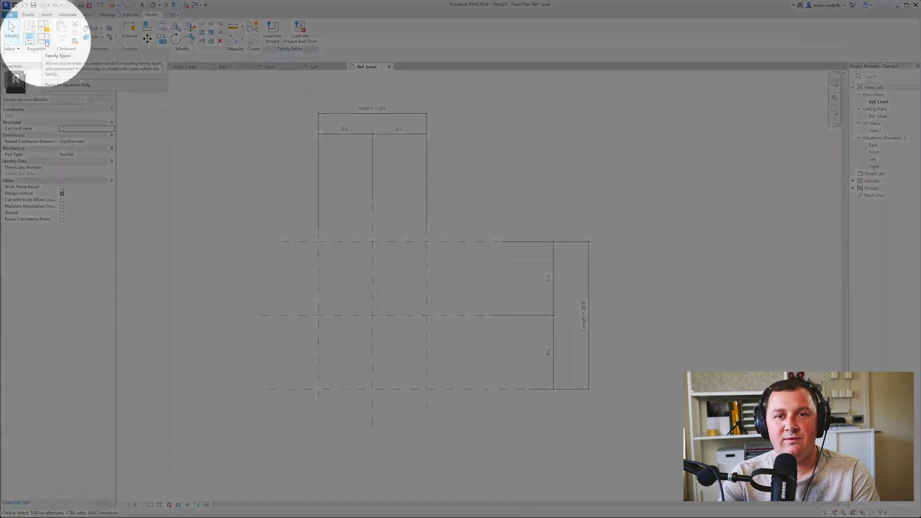
Step: In Family Types, change Lenght to 1800 and Width to 1200 and apply
left_click(46, 43)
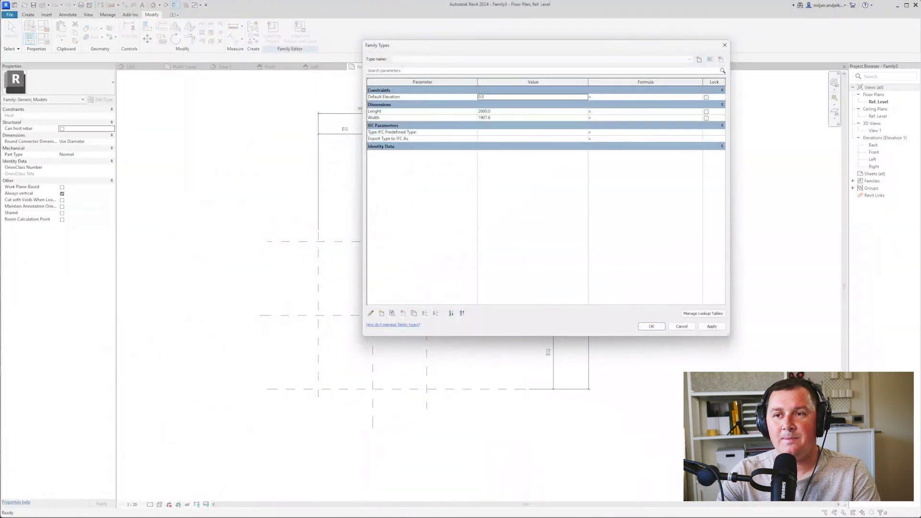
left_click_drag(404, 53, 114, 77)
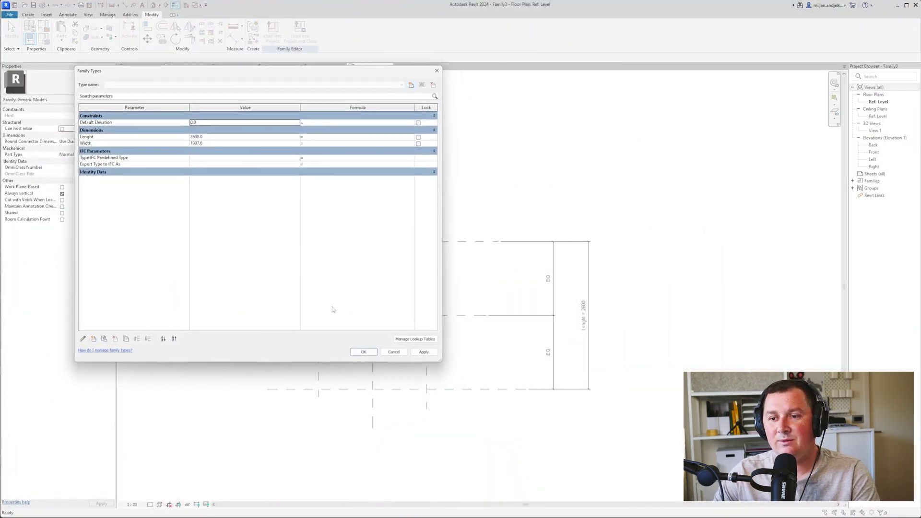
left_click_drag(437, 361, 278, 446)
left_click_drag(150, 71, 751, 56)
left_click(759, 123)
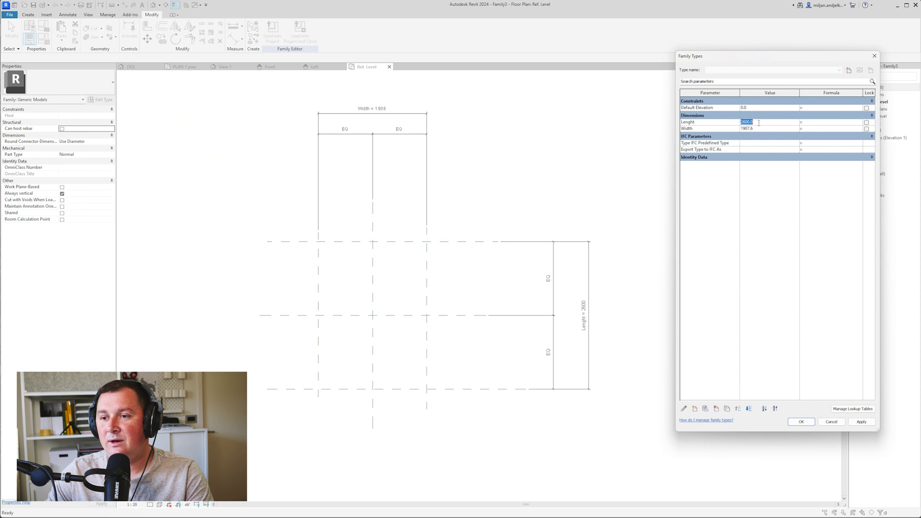
type("1800")
left_click(758, 129)
type("1200")
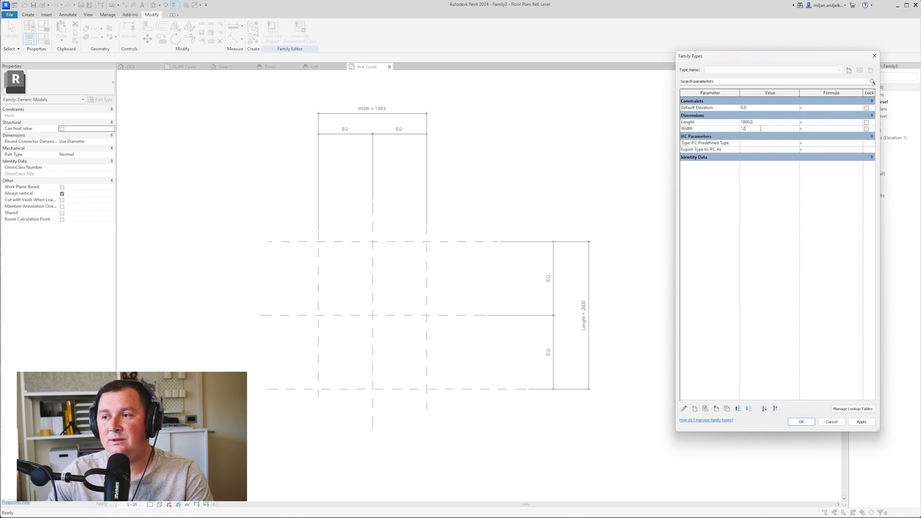
left_click(861, 422)
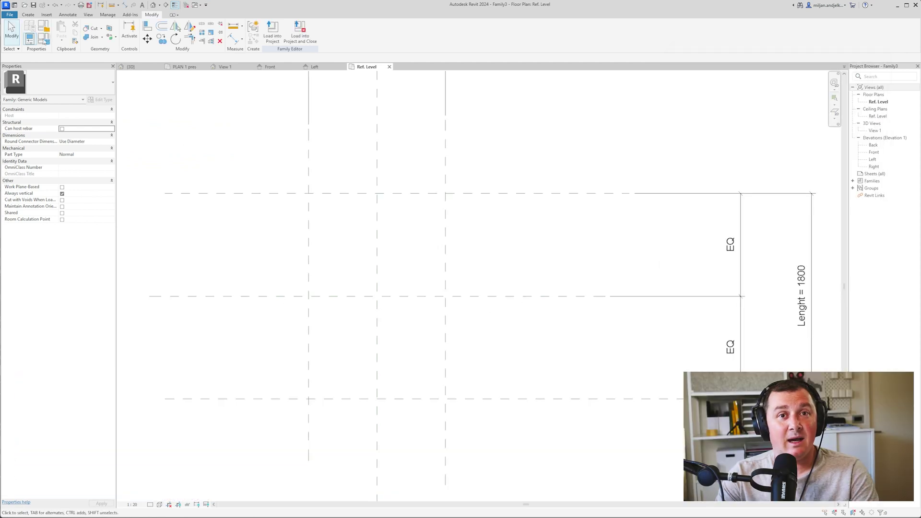
Step: Start an extrusion sketch and pick lines on the four outer reference planes
left_click(28, 15)
left_click(64, 32)
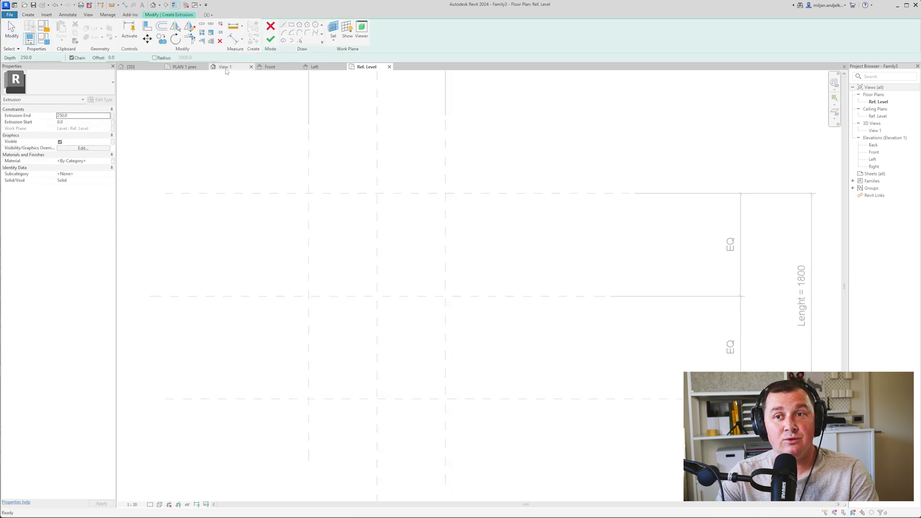
left_click(301, 41)
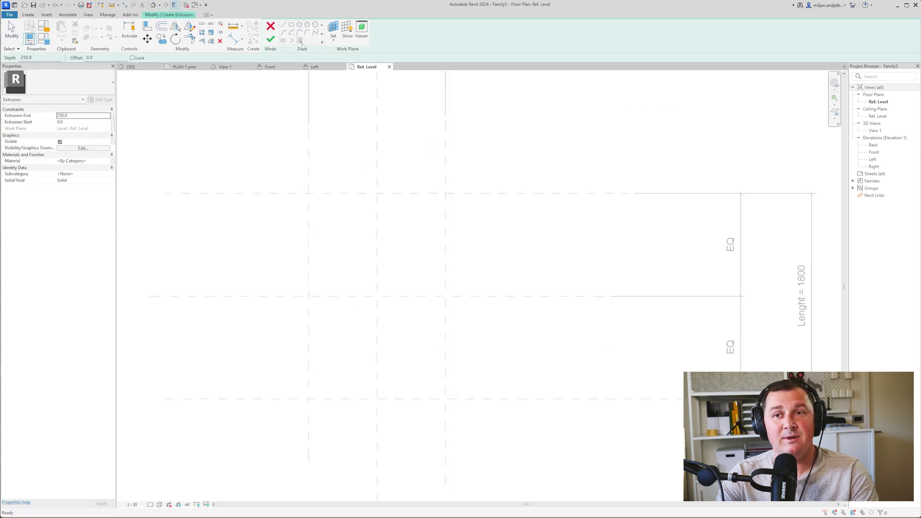
left_click(310, 231)
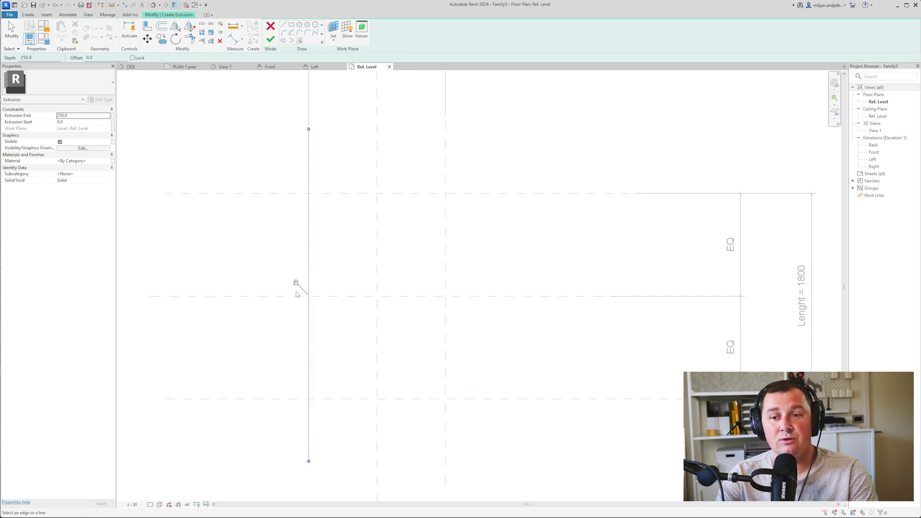
left_click(343, 194)
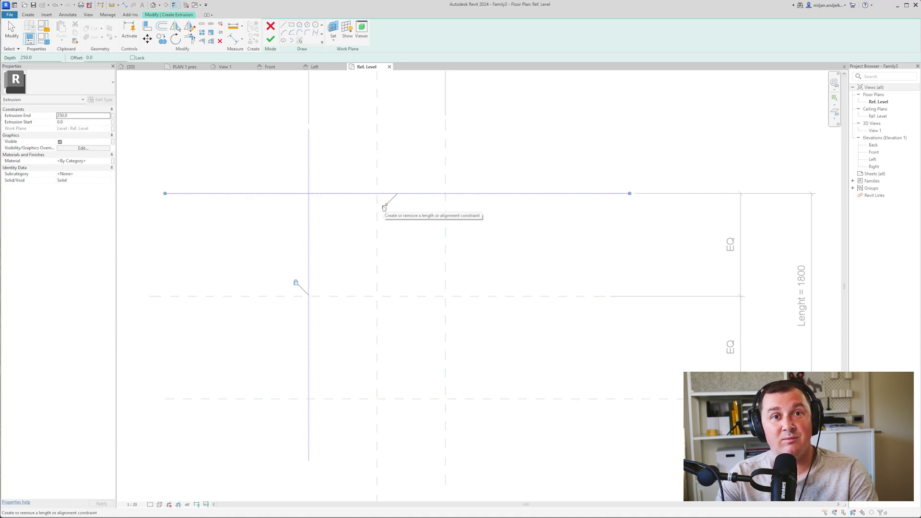
left_click(447, 267)
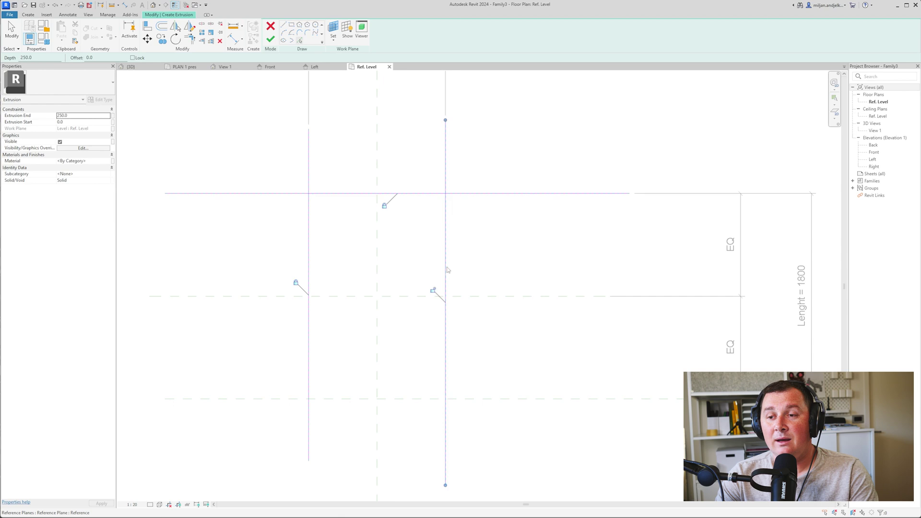
left_click(420, 399)
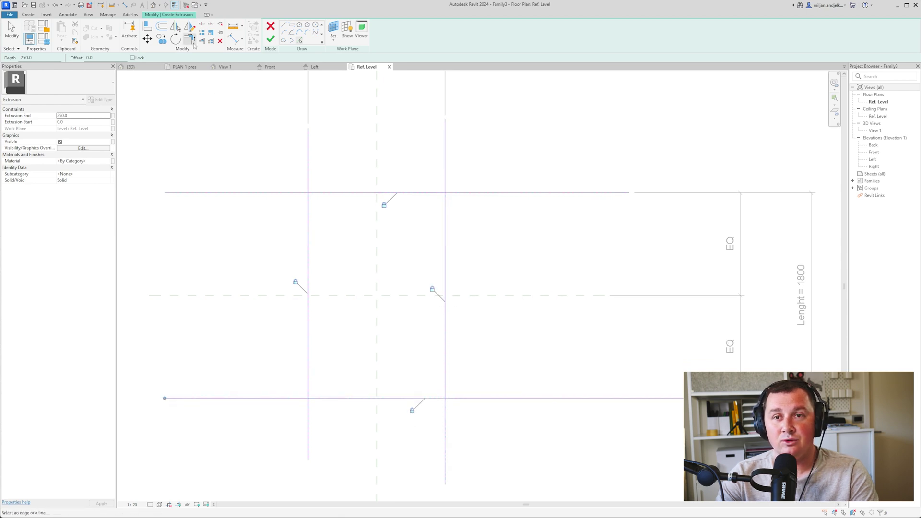
Step: Trim the four sketch lines to corners, closing the rectangle
left_click(192, 42)
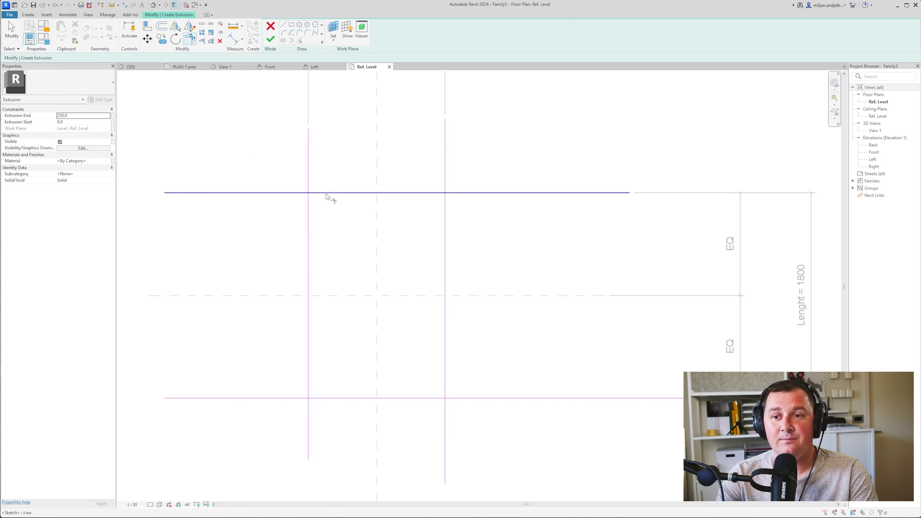
left_click(329, 194)
left_click(310, 225)
left_click(335, 399)
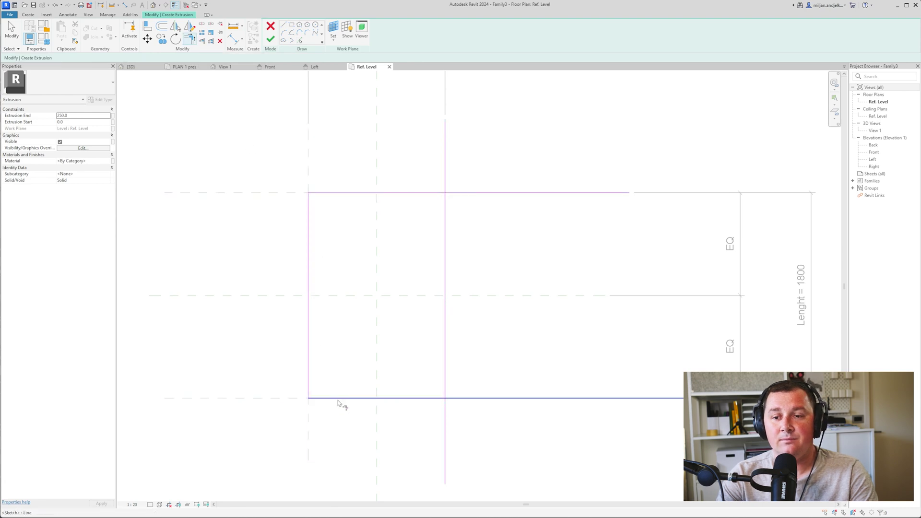
left_click(340, 400)
left_click(445, 382)
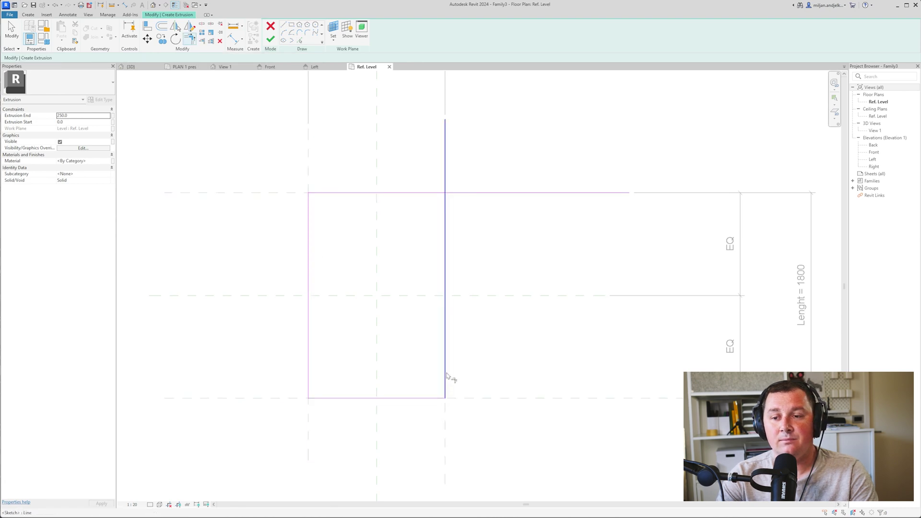
left_click(425, 193)
middle_click_drag(398, 276, 373, 243)
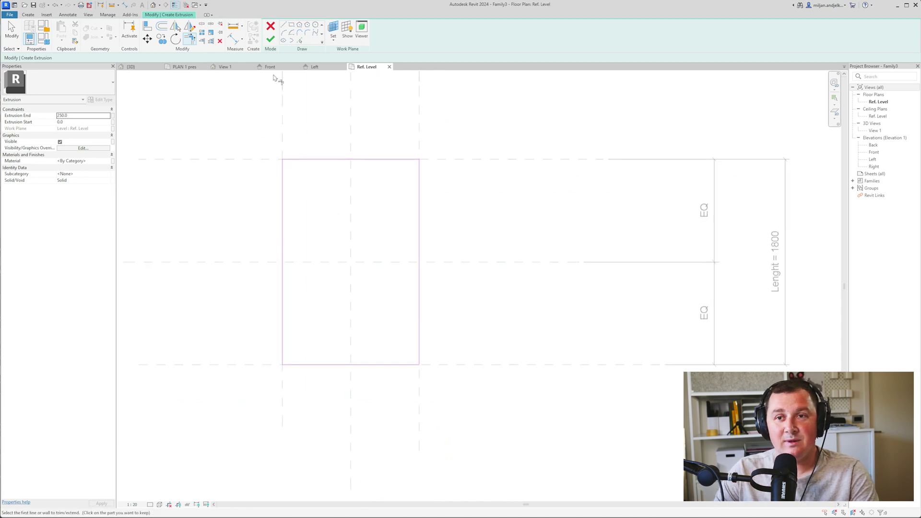
Step: Finish the extrusion in 3D View 1 and drag its top up to an end of 610.3
left_click(225, 67)
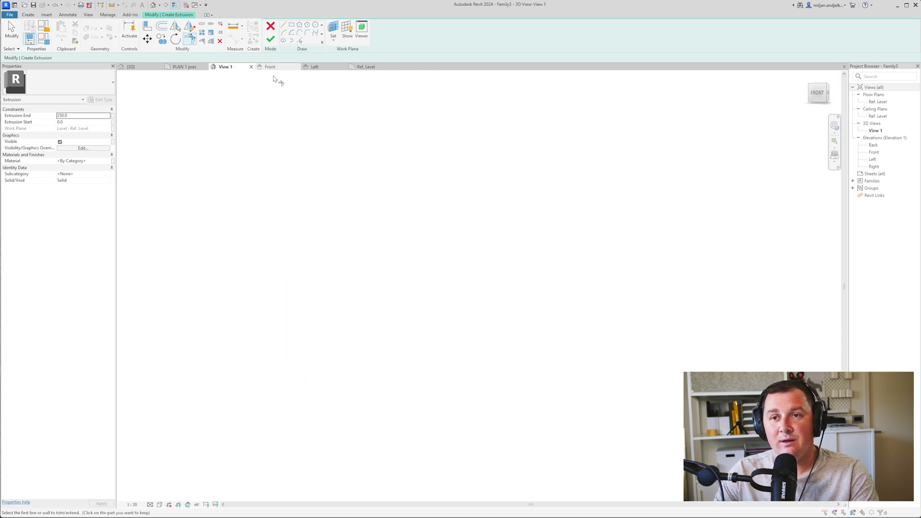
left_click(270, 40)
middle_click(350, 228)
middle_click(349, 228)
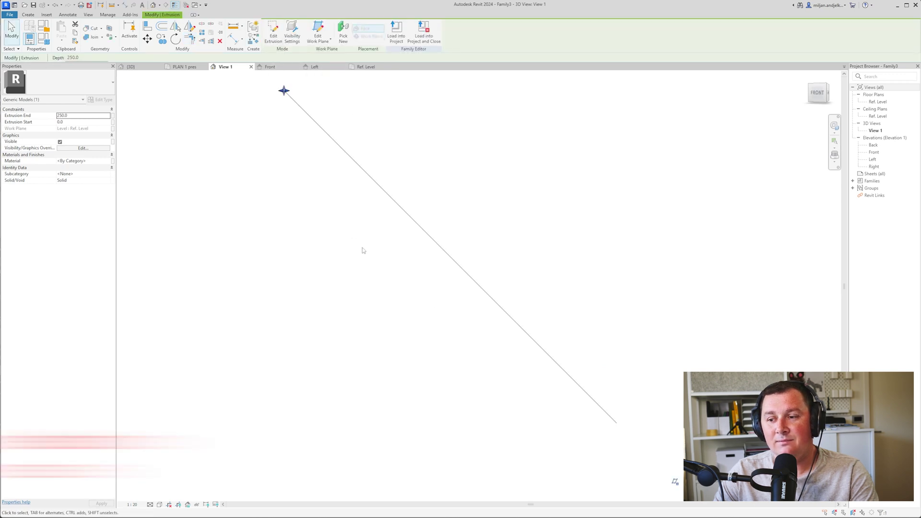
left_click(461, 371)
middle_click_drag(488, 281, 433, 362, "shift")
middle_click(432, 407)
middle_click(431, 408)
left_click(430, 398)
left_click_drag(475, 308, 476, 251)
middle_click_drag(384, 227, 370, 223, "shift")
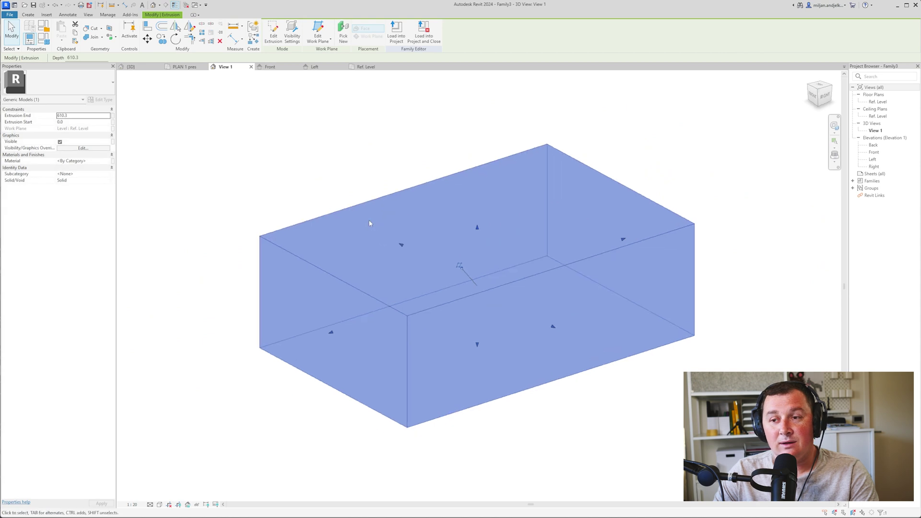
Step: Associate the extrusion end with a new family parameter named Height
left_click(113, 118)
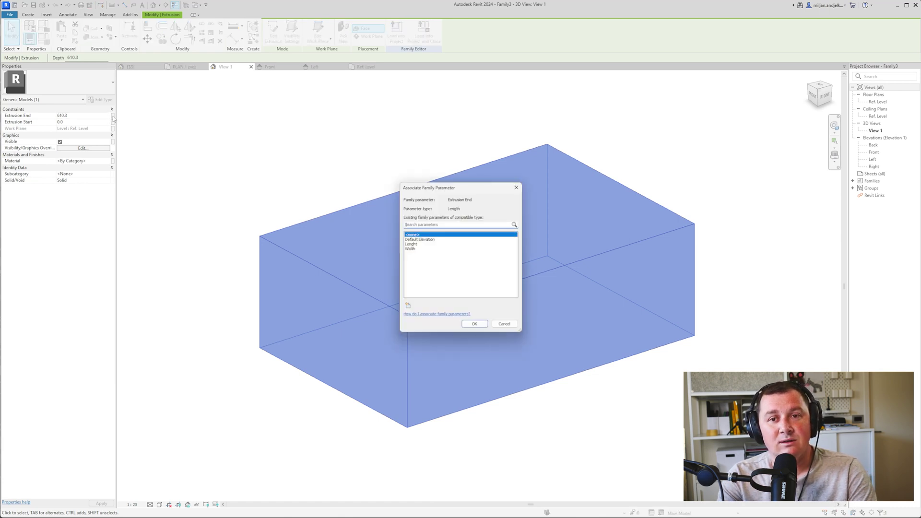
left_click(408, 306)
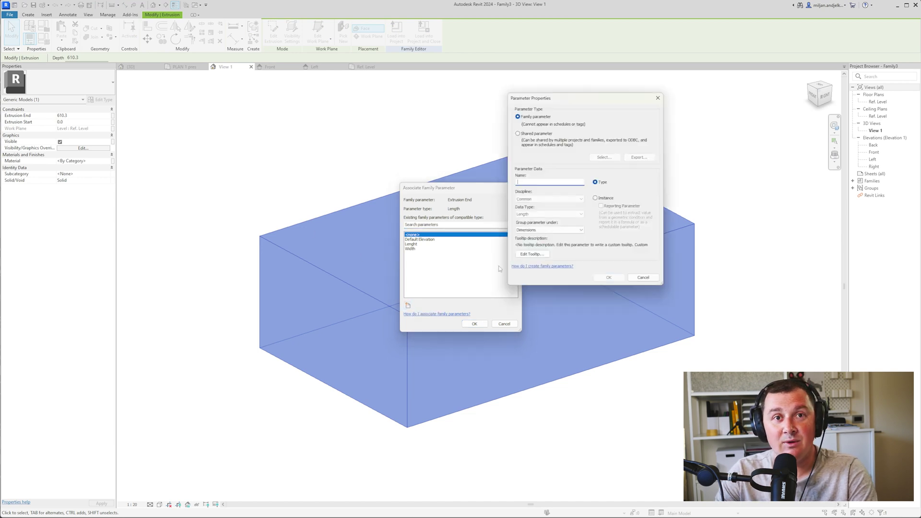
type("He")
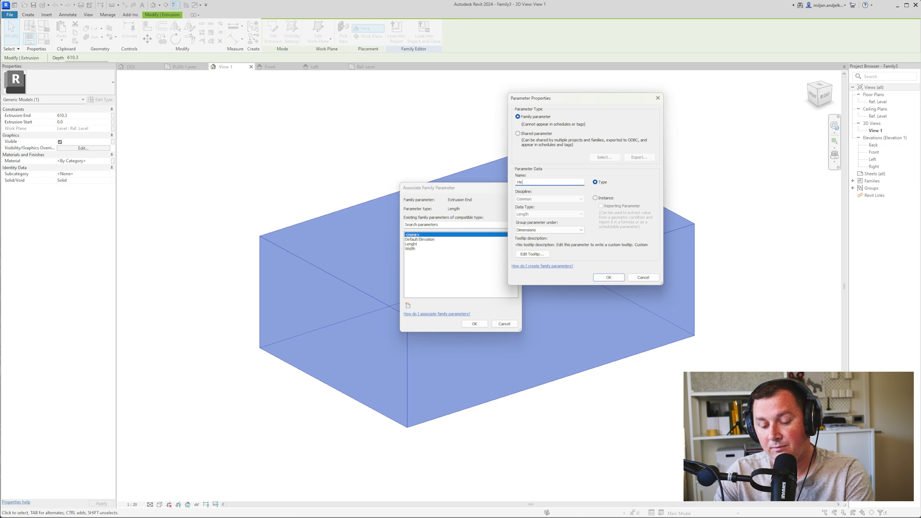
type("ight")
key("Return")
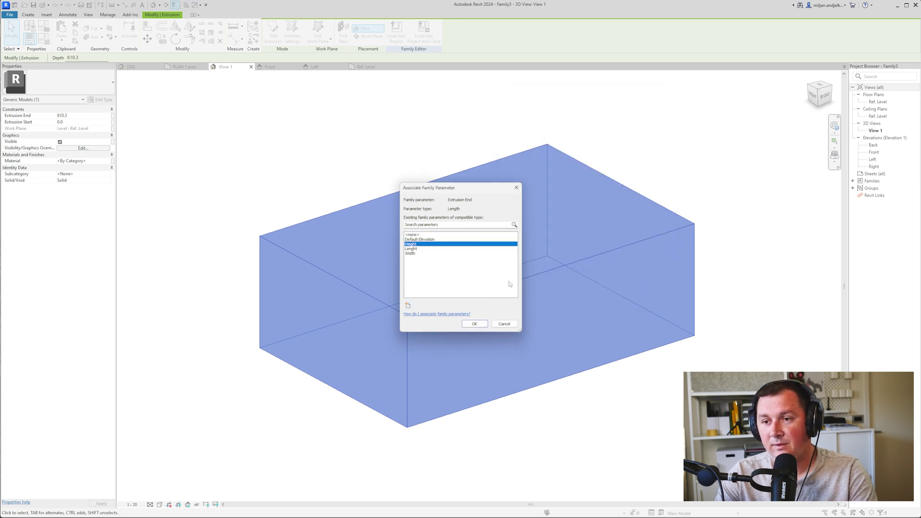
left_click(474, 324)
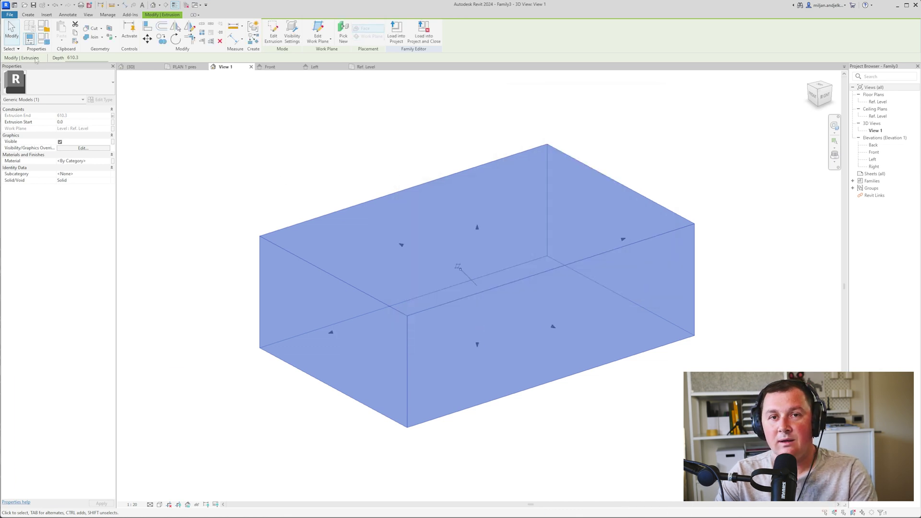
Step: Set Height 900, Lenght 1200 and Width 800 in Family Types and accept
left_click(43, 39)
left_click(769, 122)
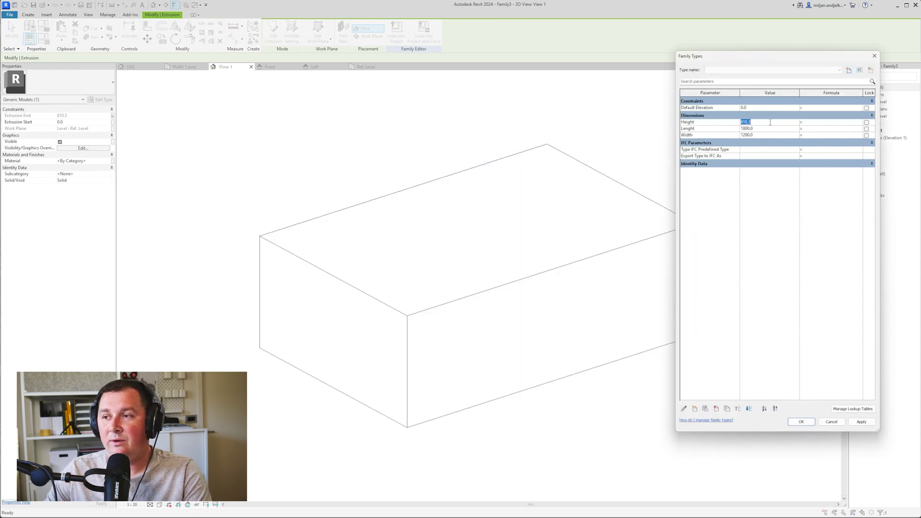
type("900")
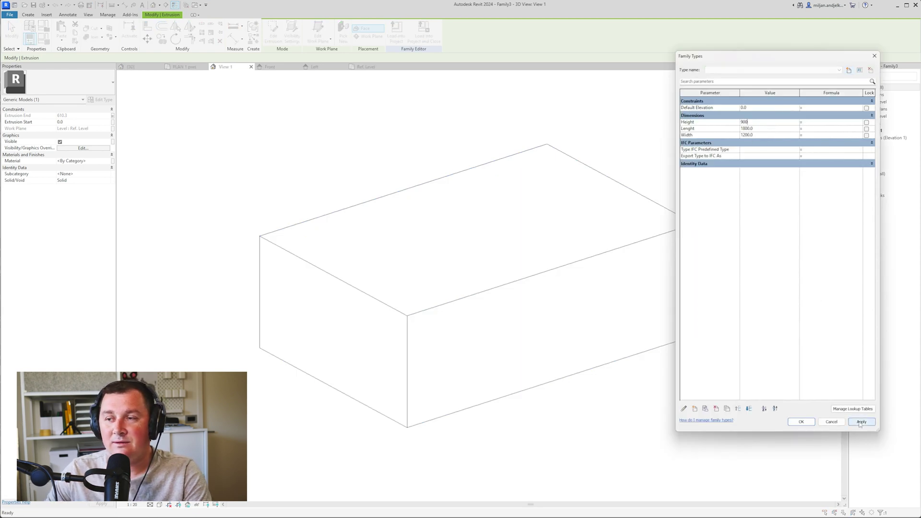
left_click(860, 422)
left_click(767, 129)
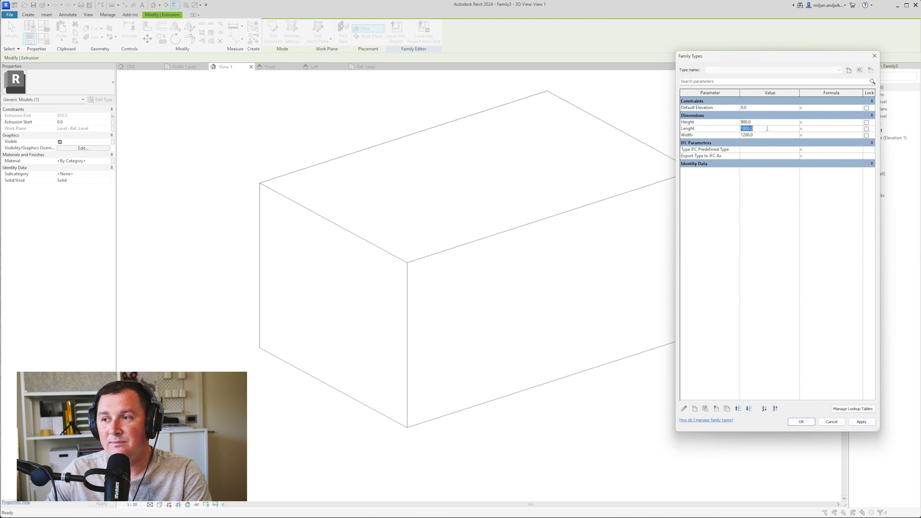
type("1200")
left_click(756, 135)
double_click(755, 135)
type("800")
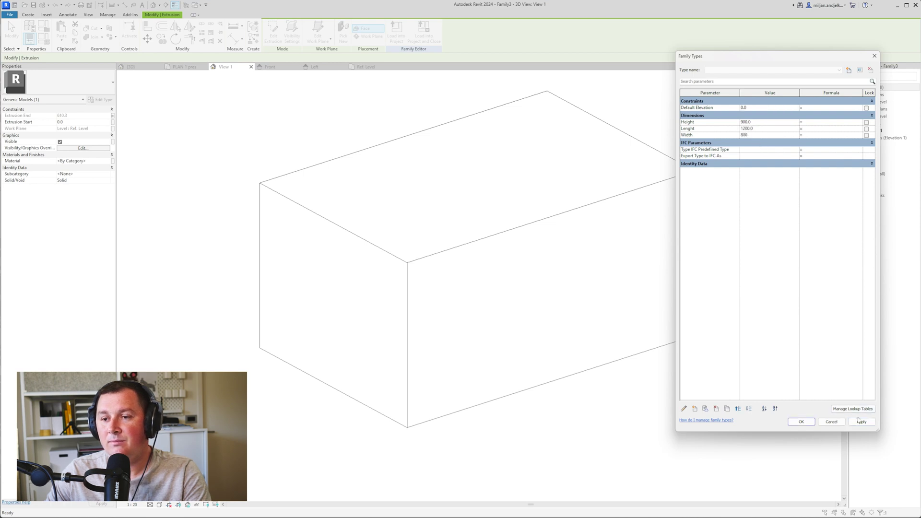
left_click(861, 422)
left_click(801, 422)
Step: Save the box family with Ctrl+S as 0057_10.rfa, leaving save options unchanged
scroll(533, 357, "down", 2)
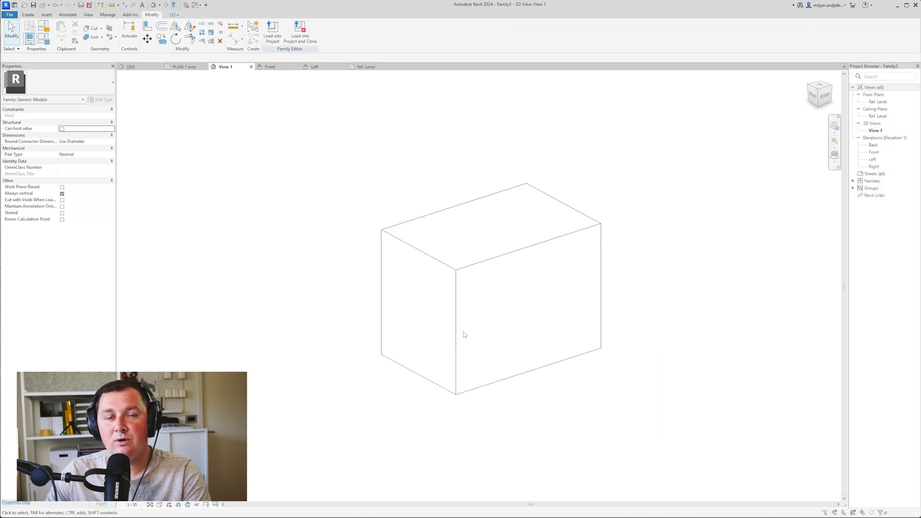
middle_click_drag(462, 335, 364, 347)
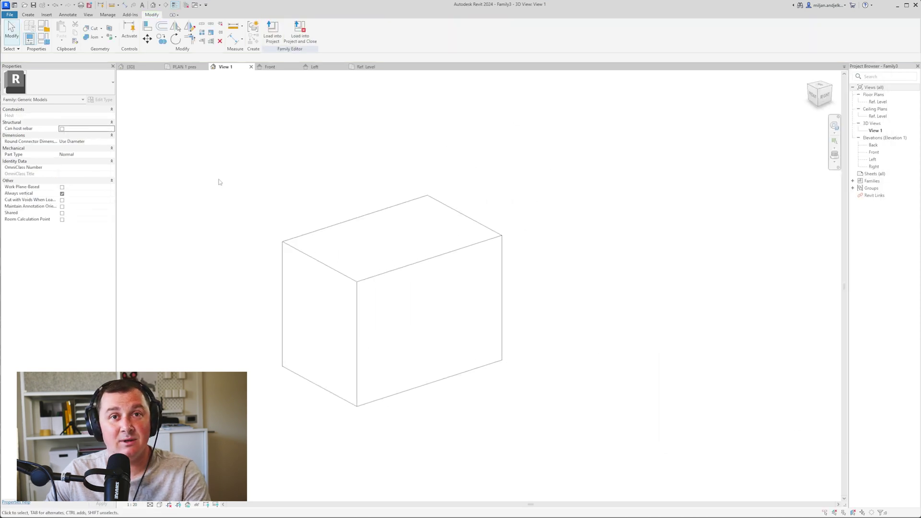
key("ctrl+s")
type("00")
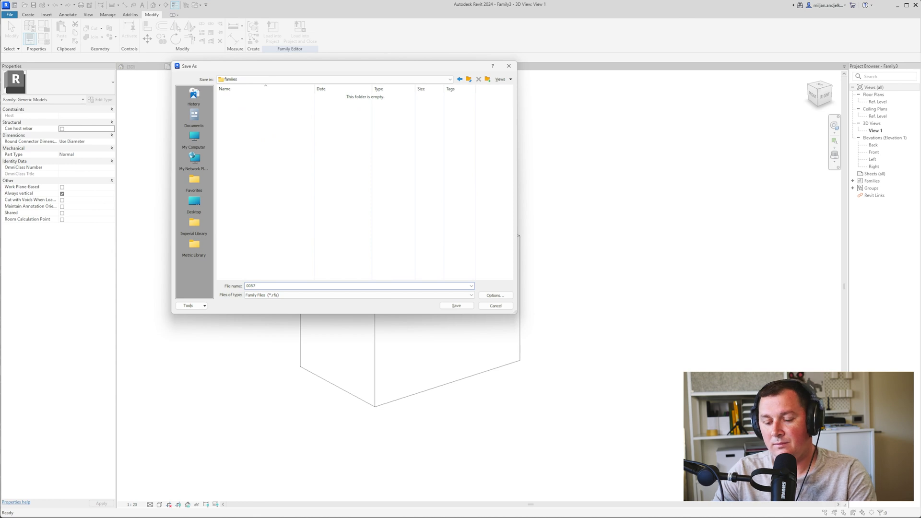
type("57")
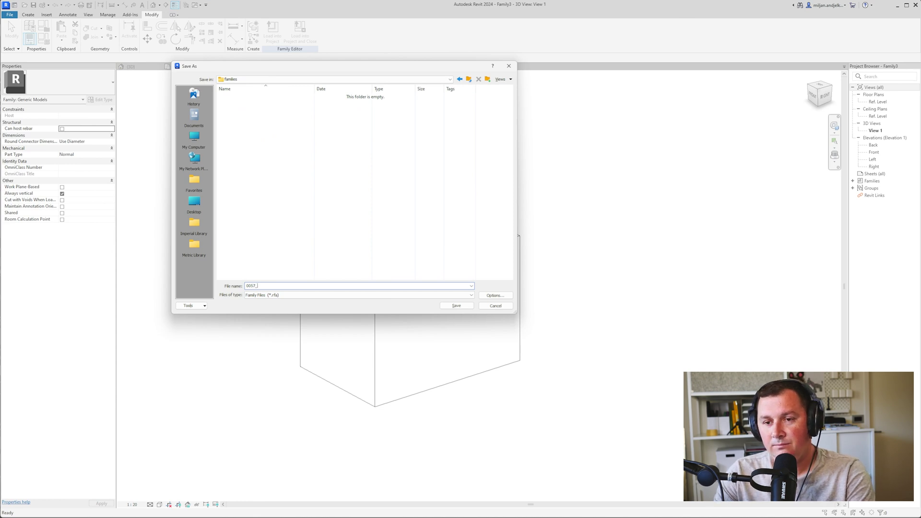
type("_01")
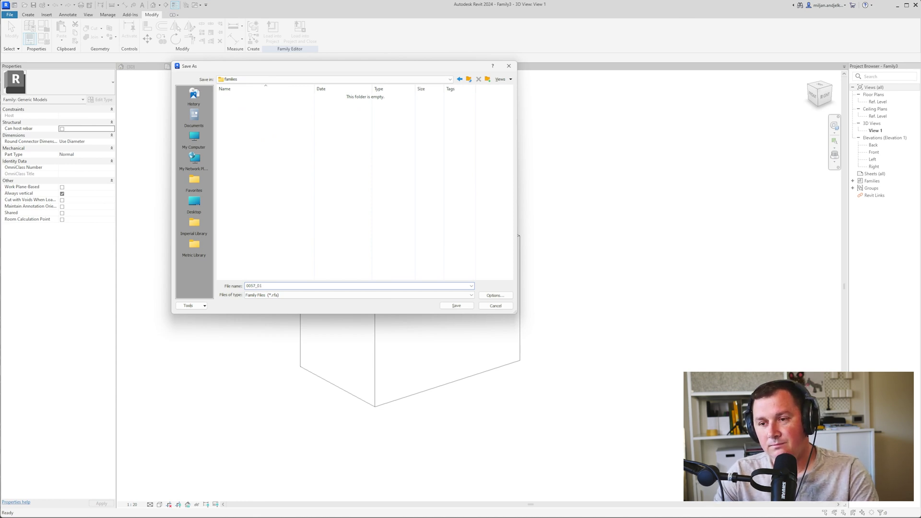
key("BackSpace")
key("BackSpace")
type("10")
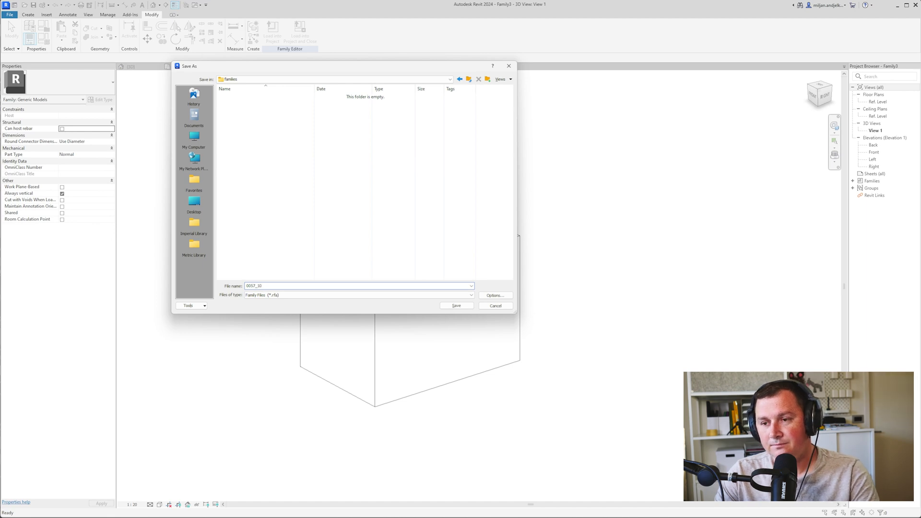
left_click(481, 295)
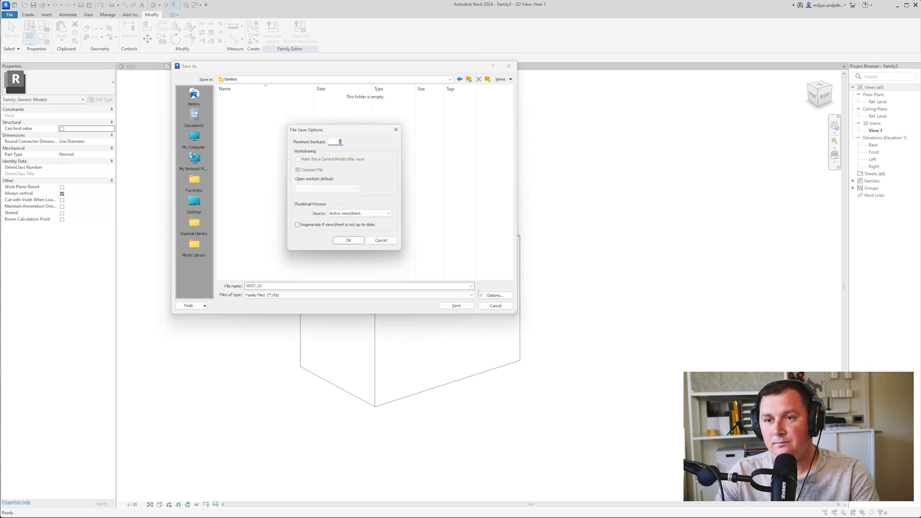
left_click(390, 241)
left_click(456, 305)
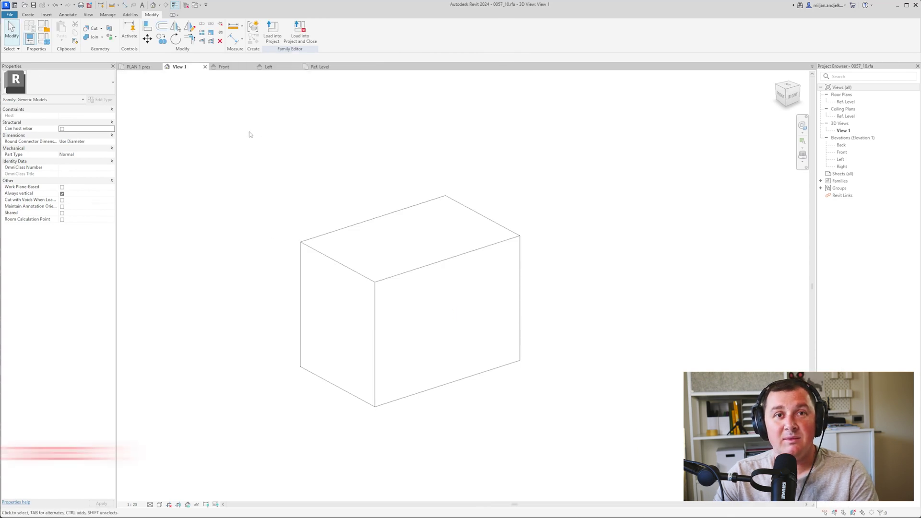
Step: Load 0057_10 into the apartment project and cancel placement on PLAN 1 pres
left_click(136, 67)
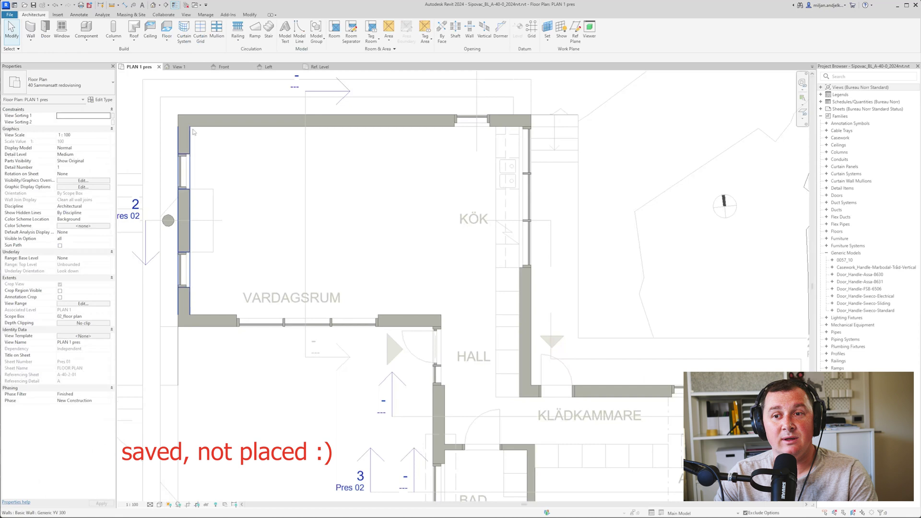
left_click(179, 68)
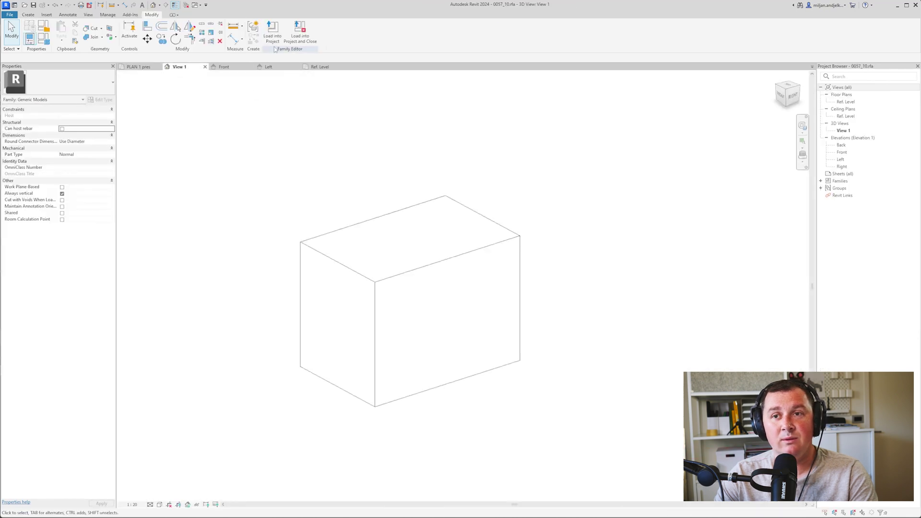
left_click(274, 40)
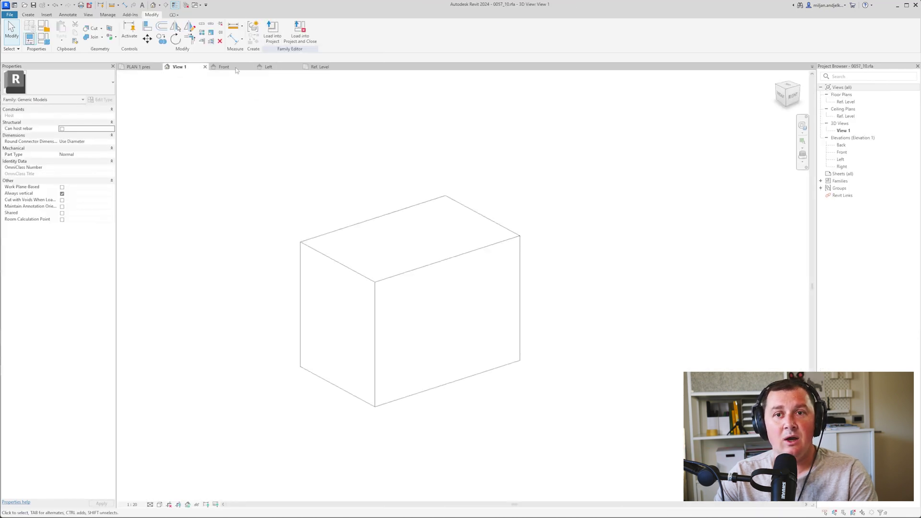
left_click(144, 67)
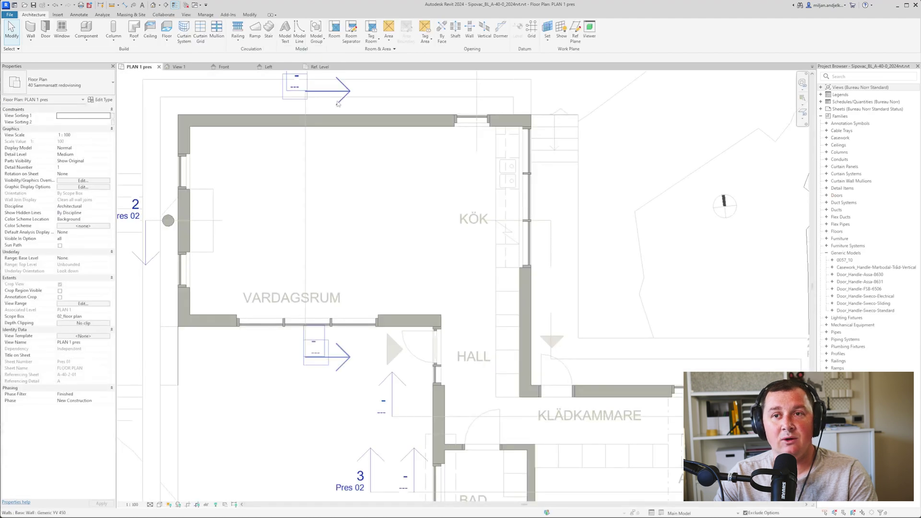
left_click(58, 15)
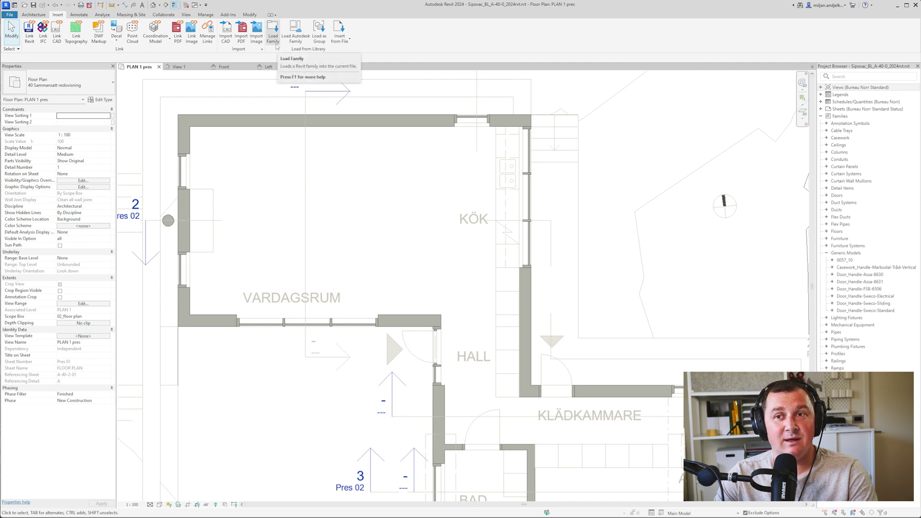
left_click(179, 67)
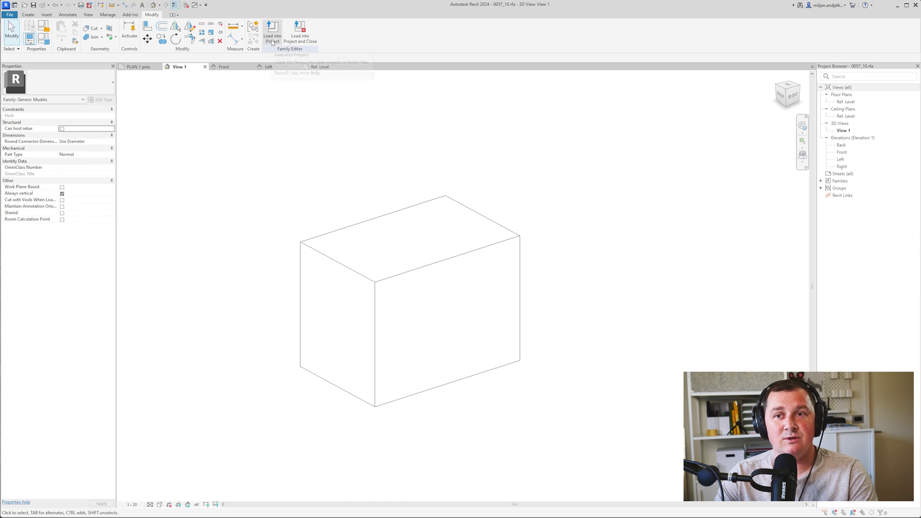
left_click(272, 39)
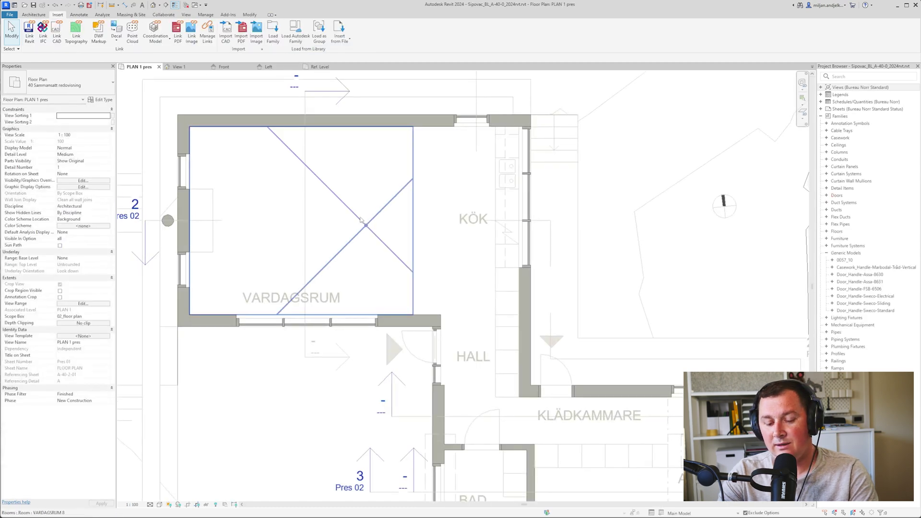
key("Escape")
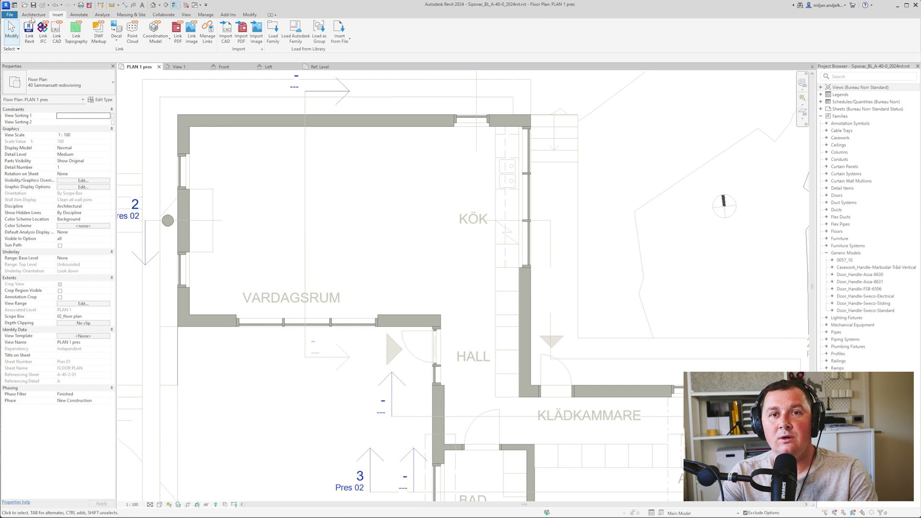
left_click(33, 14)
left_click(87, 39)
Step: Place one upright 0057_10 box in VARDAGSRUM beside the wall shared with KÖK
left_click(103, 53)
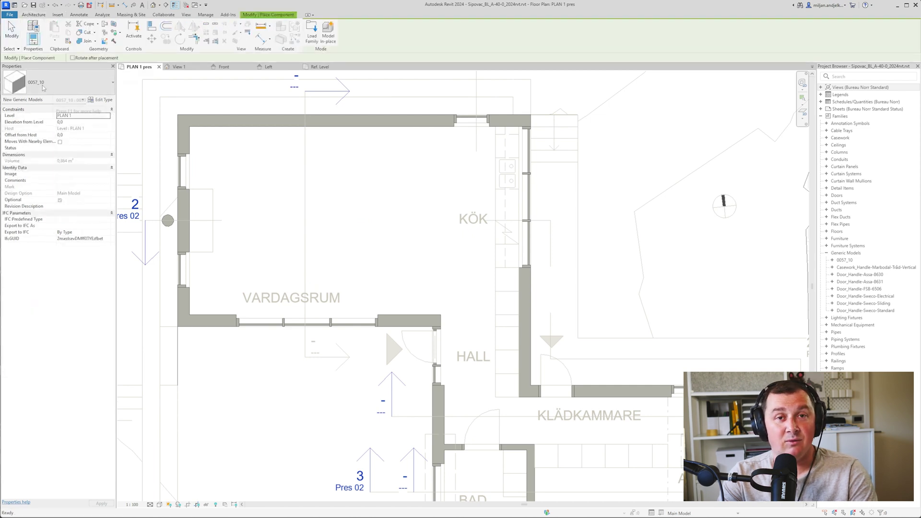
scroll(353, 224, "up", 2)
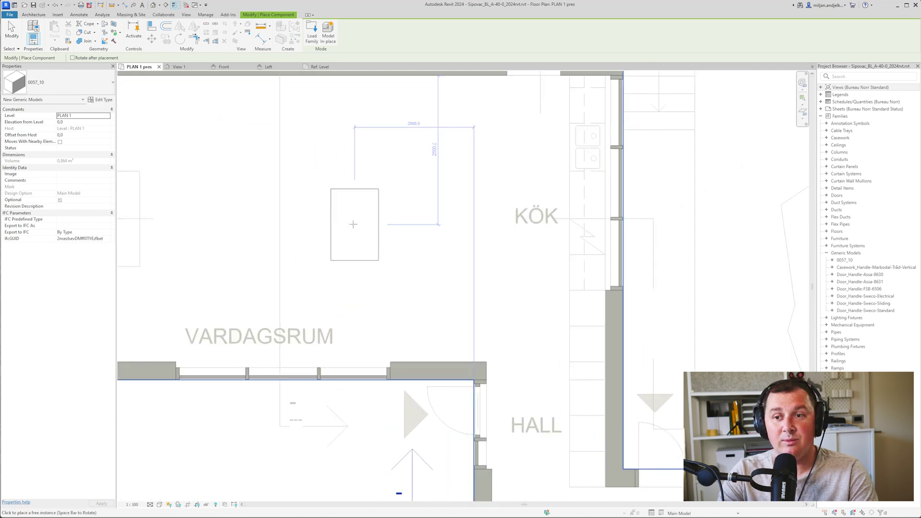
key("space")
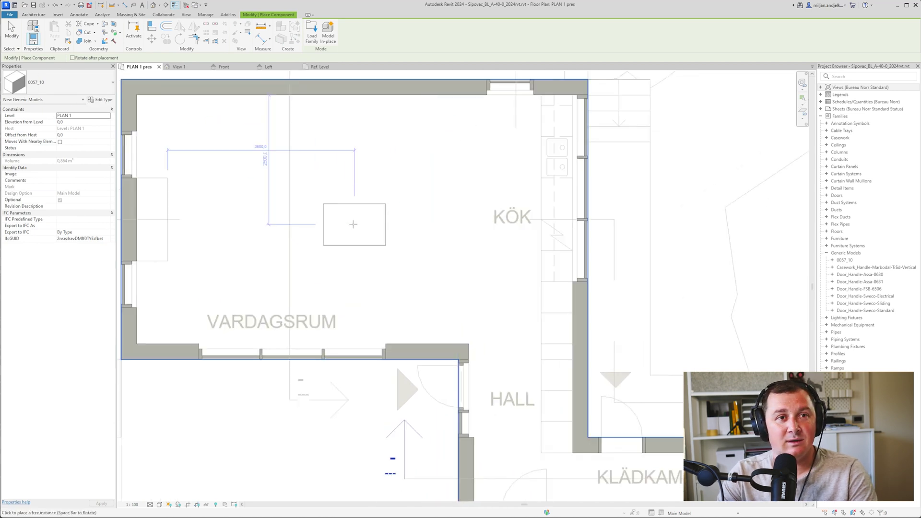
key("space")
key("space")
key("space")
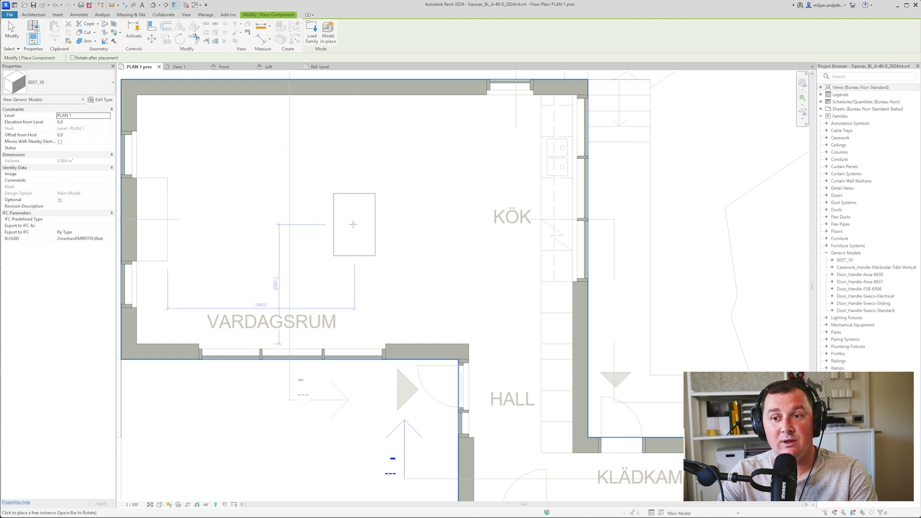
scroll(353, 224, "down", 1)
scroll(340, 224, "up", 2)
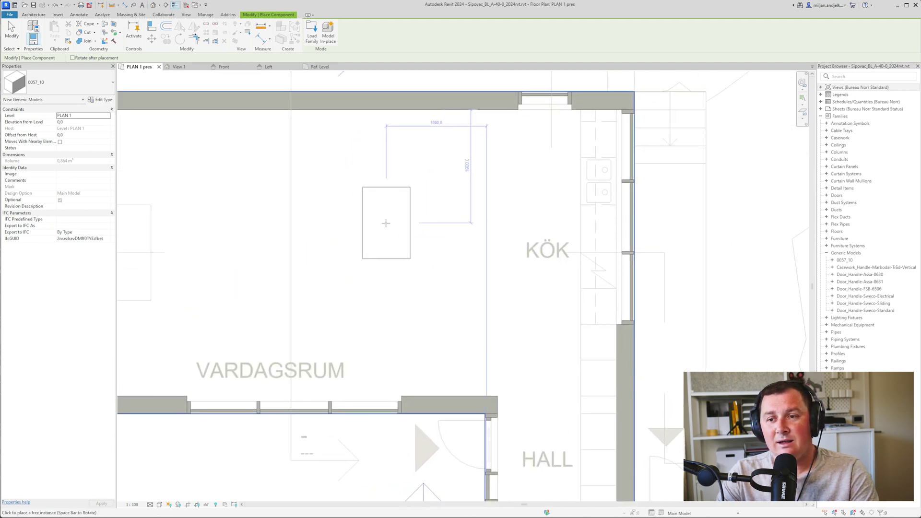
left_click(387, 250)
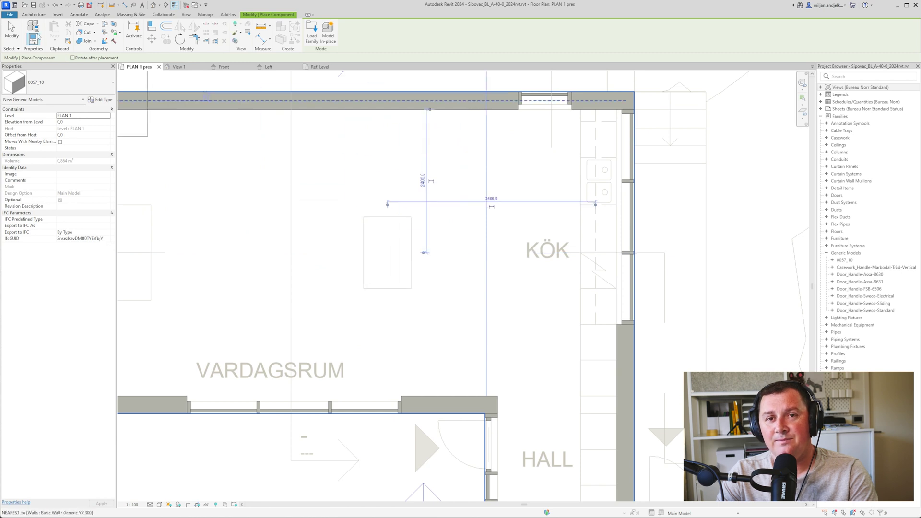
key("Escape")
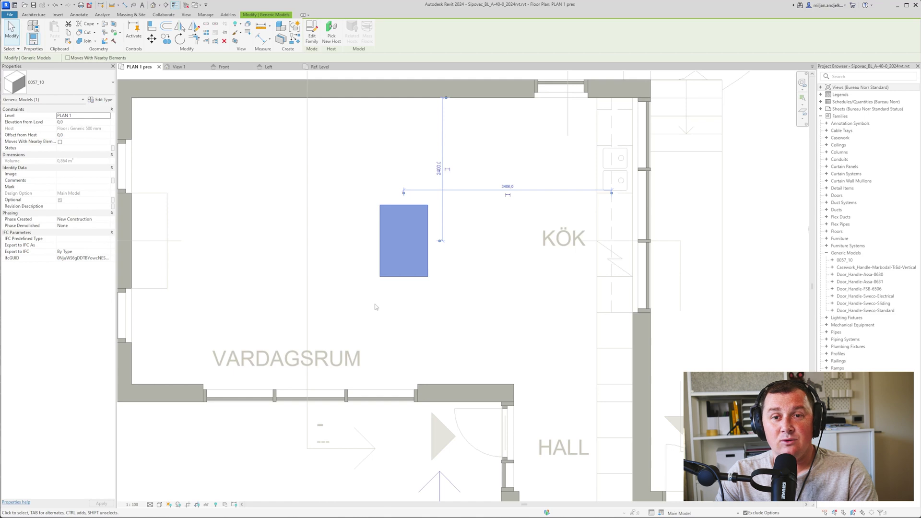
middle_click_drag(376, 307, 356, 305)
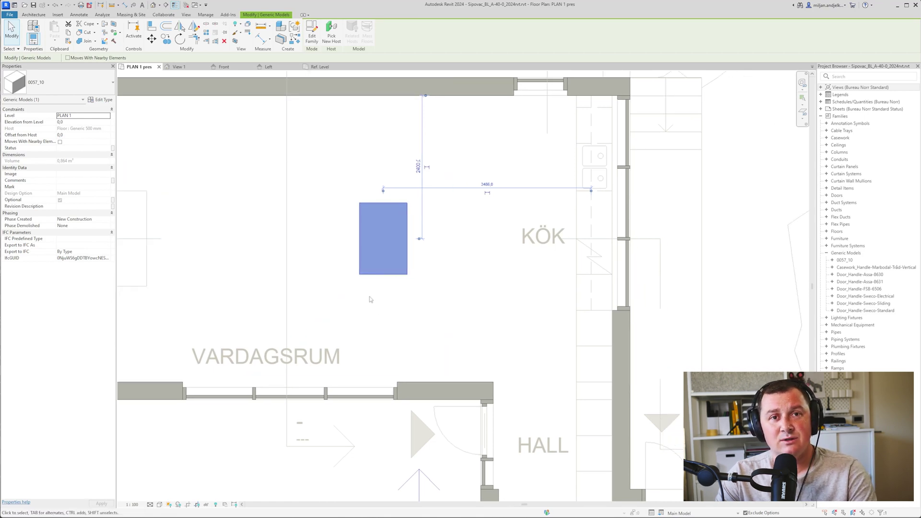
left_click(100, 100)
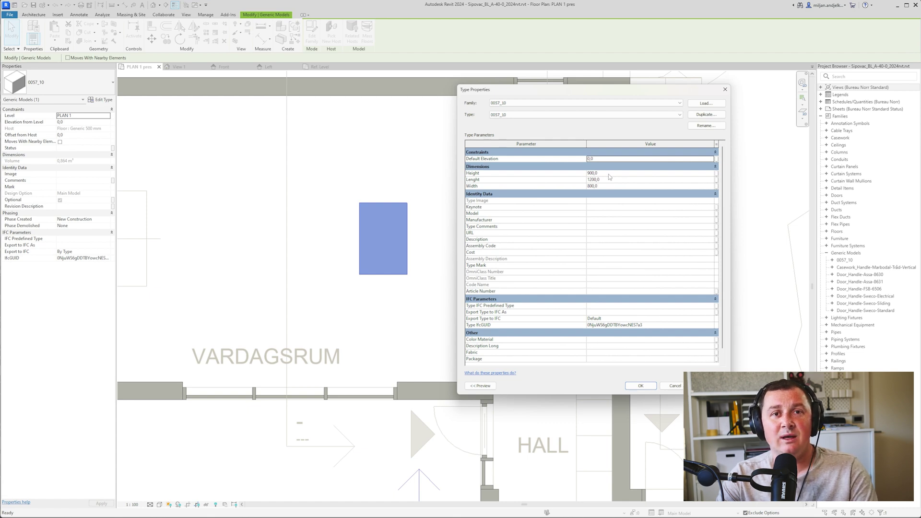
Step: Duplicate the box type as '0057_10 500x500x500'
left_click(696, 116)
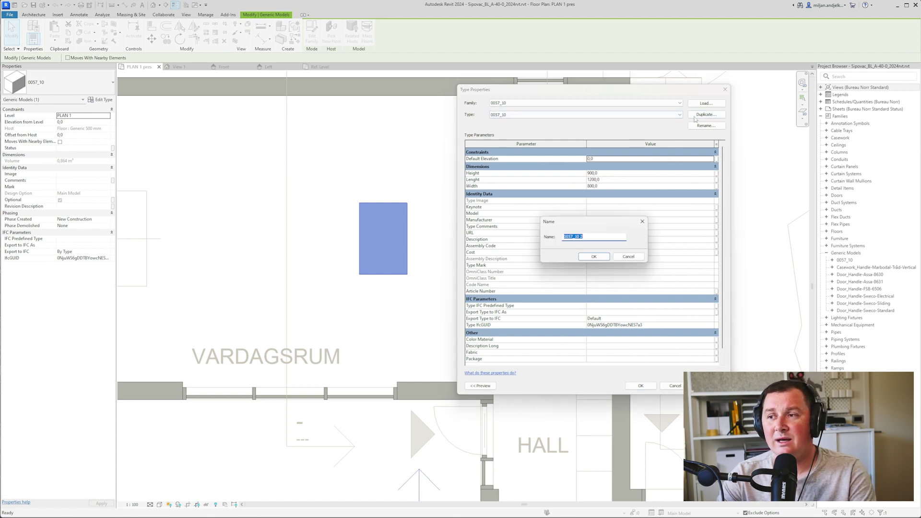
left_click(594, 238)
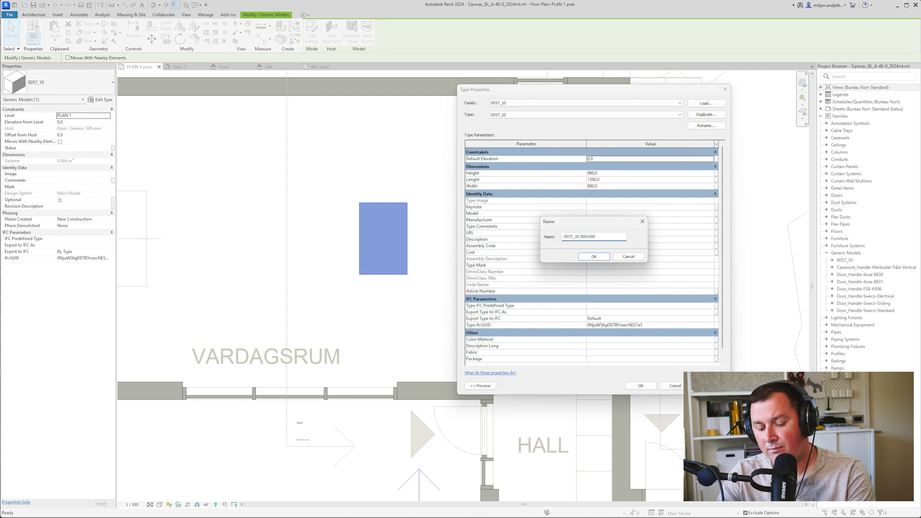
left_click(594, 257)
Step: Set the new type's Lenght, Width and Height to 500 and apply it
left_click(606, 179)
type("5")
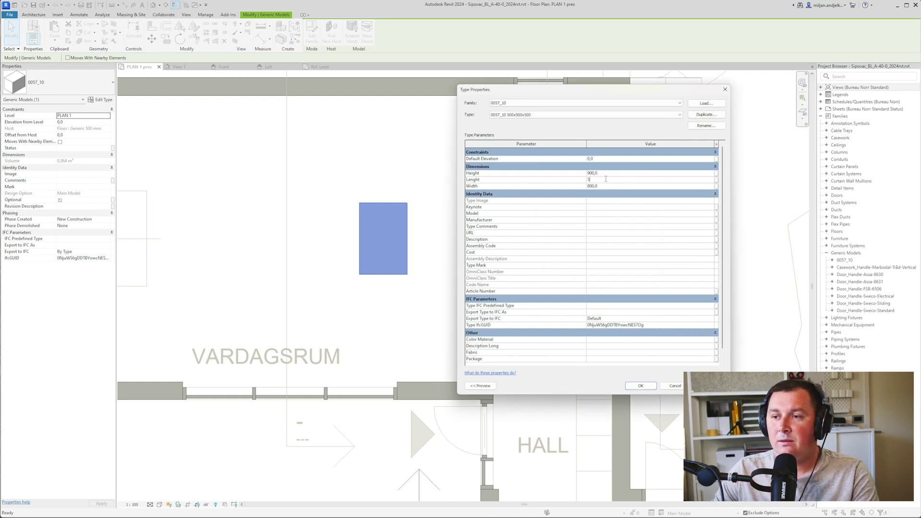
type("500")
left_click(606, 173)
type("500x50")
left_click(628, 386)
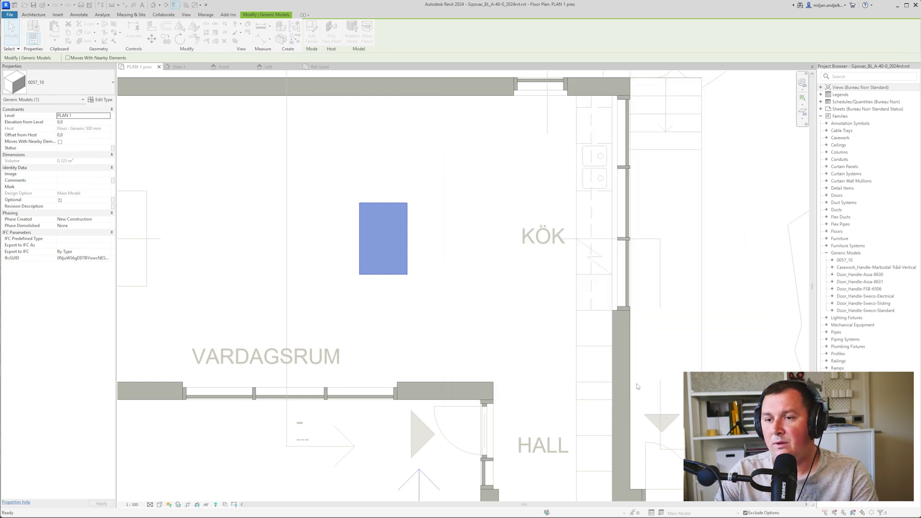
left_click(84, 87)
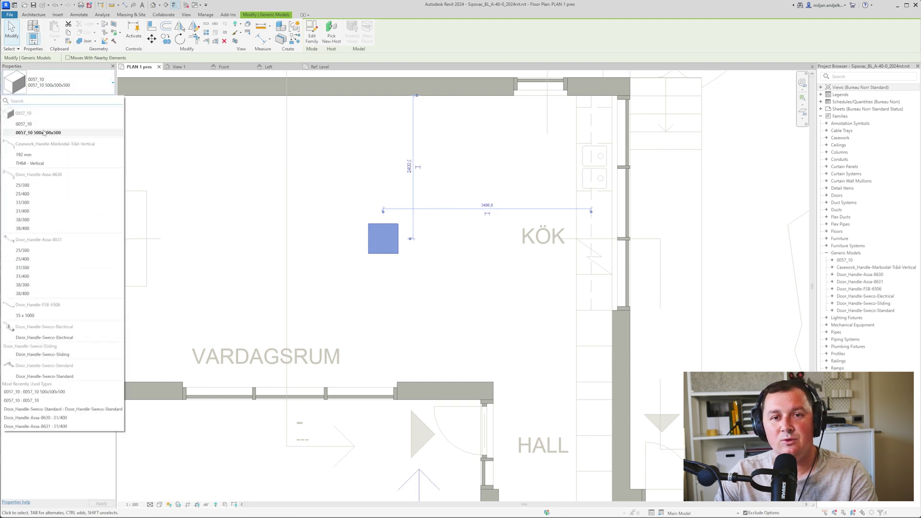
Step: Dismiss the box type list and clear the selection
left_click(175, 159)
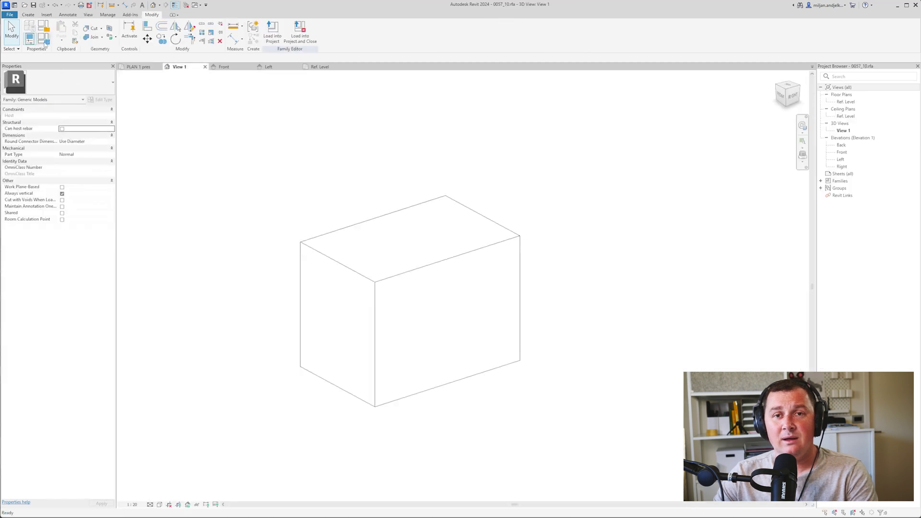
Step: Open the Family Types table and make Height an instance parameter
left_click(44, 39)
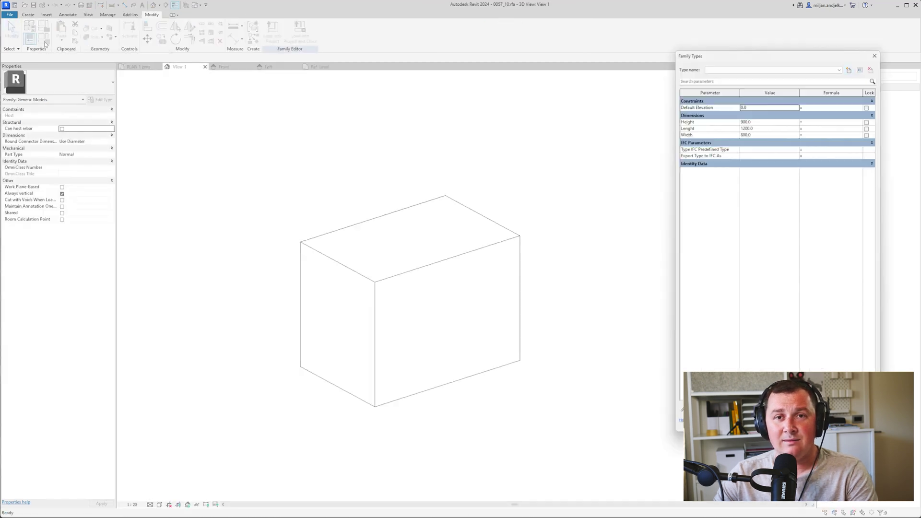
left_click_drag(674, 50, 301, 57)
left_click(287, 116)
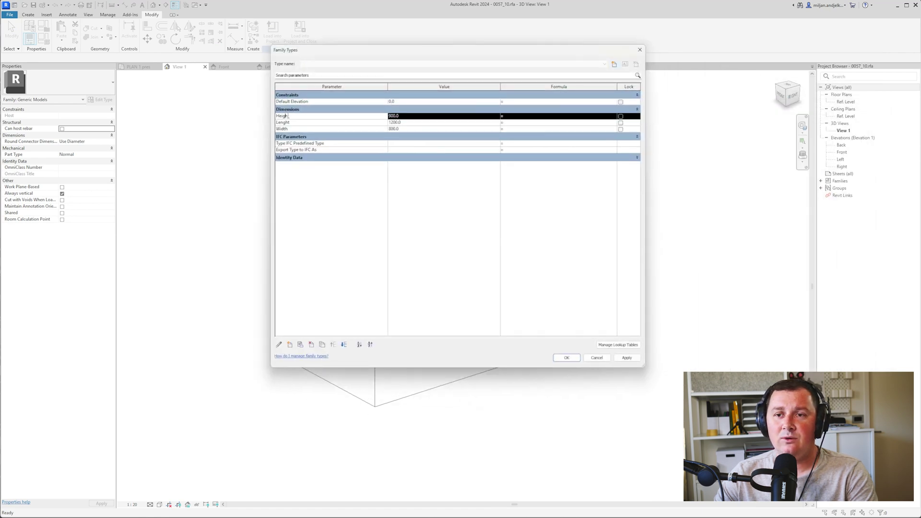
left_click(279, 345)
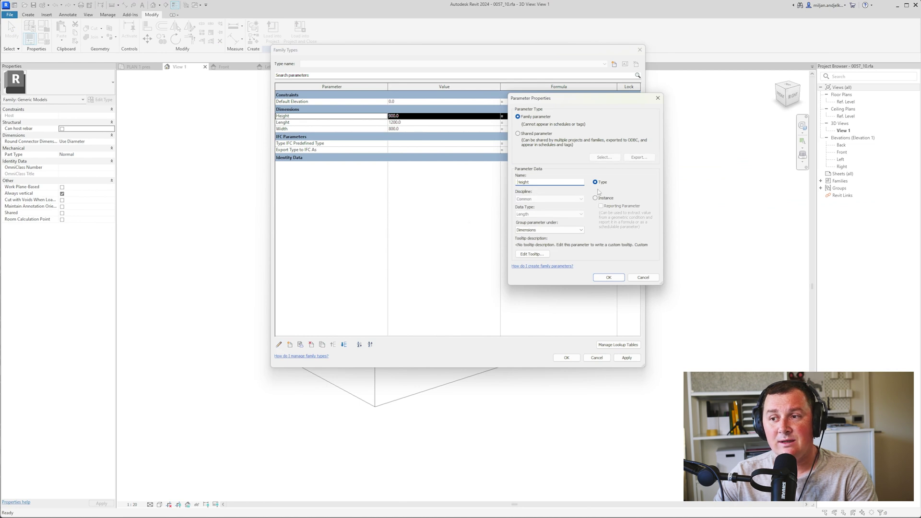
left_click(595, 198)
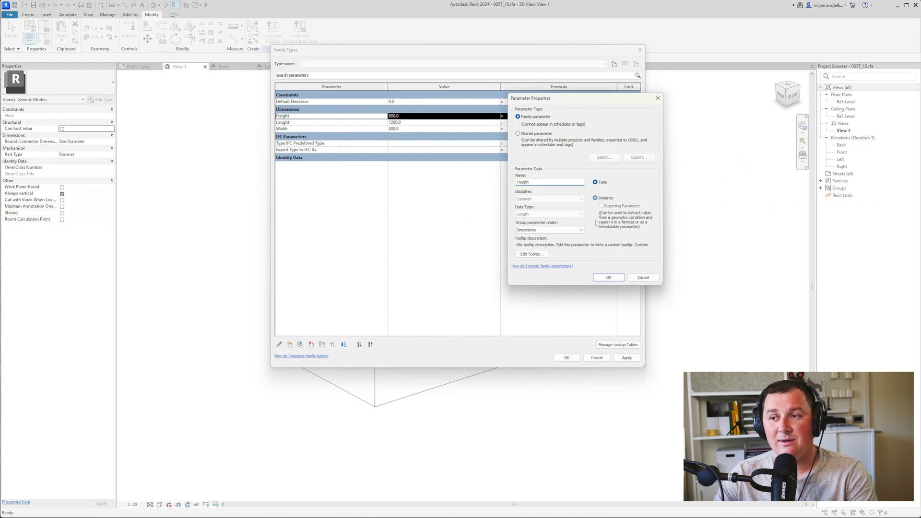
left_click(608, 277)
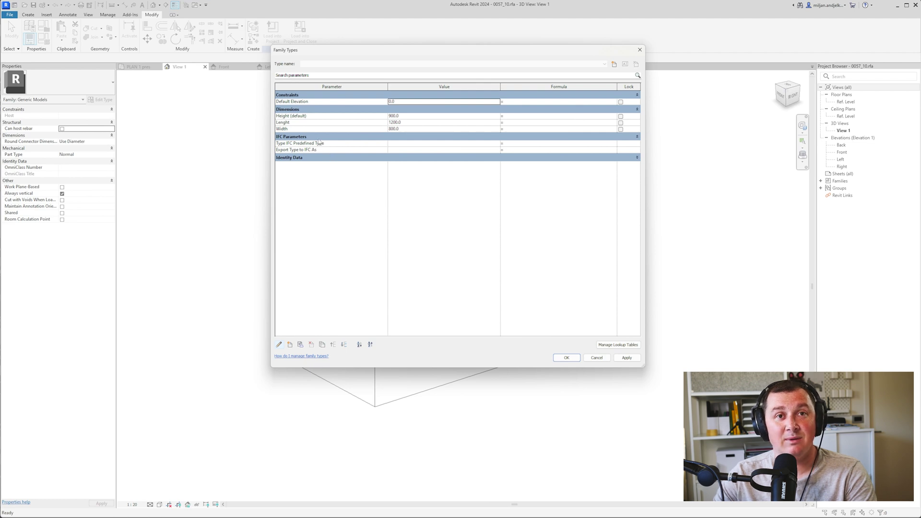
Step: Make Lenght and Width instance parameters as well and apply the changes
left_click(296, 123)
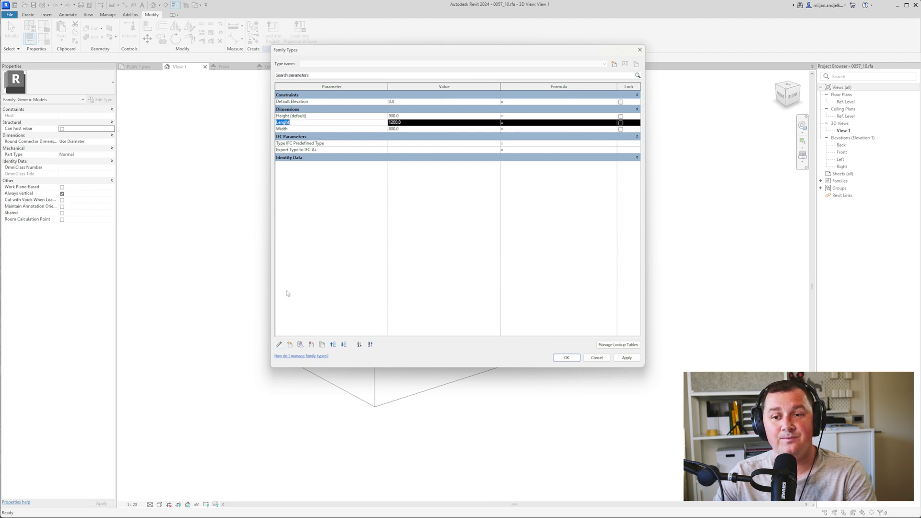
left_click(279, 345)
left_click(595, 198)
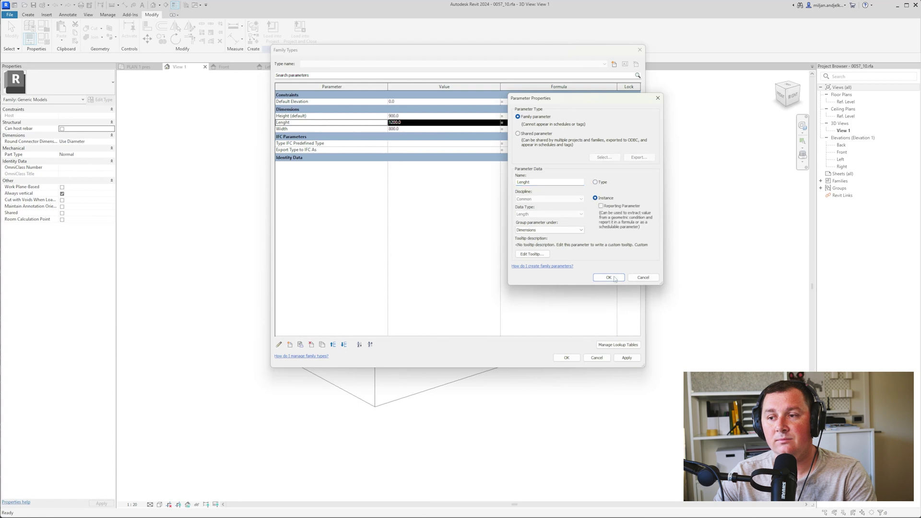
left_click(608, 278)
left_click(285, 129)
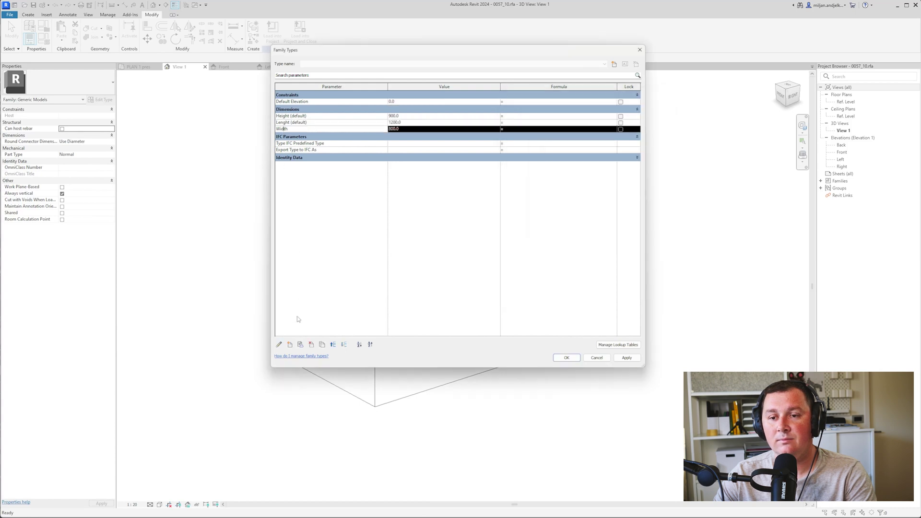
left_click(279, 345)
left_click(601, 198)
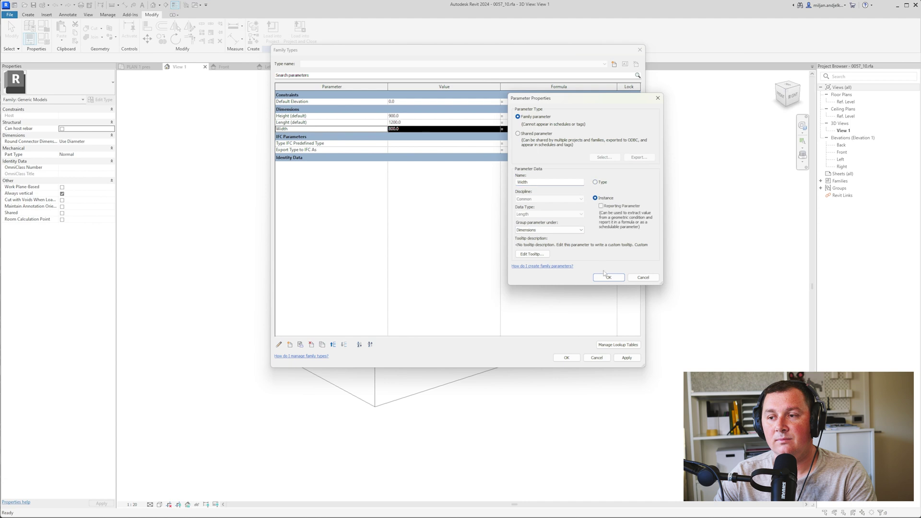
left_click(608, 277)
left_click(566, 358)
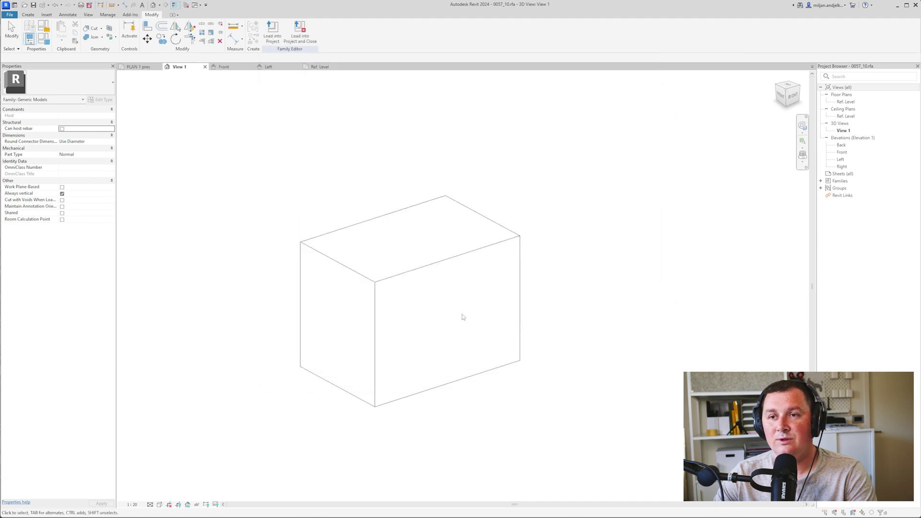
Step: Reload the family into the project, overwriting the old version, and switch the box to type 0057_10
left_click(272, 34)
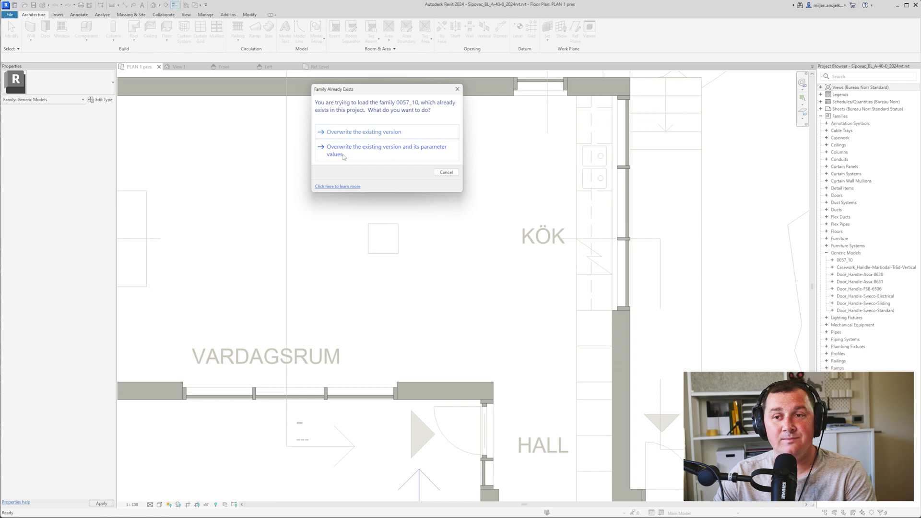
left_click(343, 154)
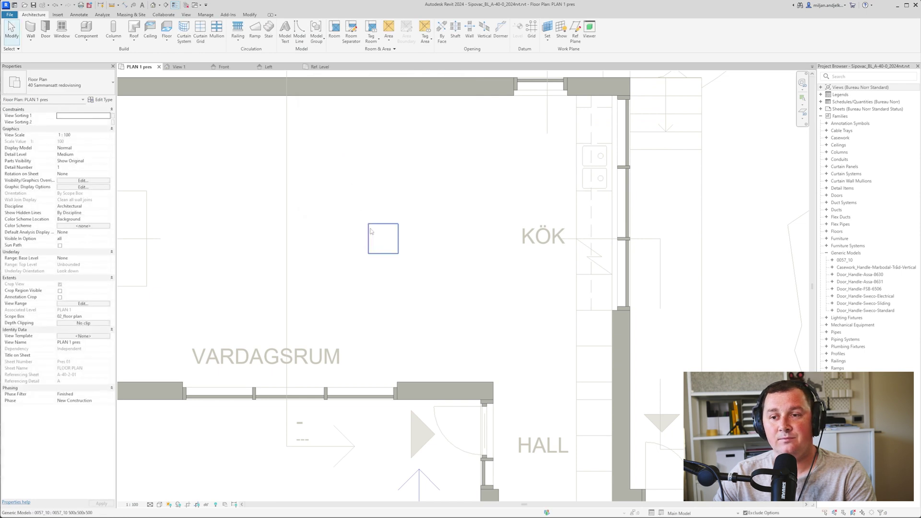
left_click(383, 238)
left_click(58, 83)
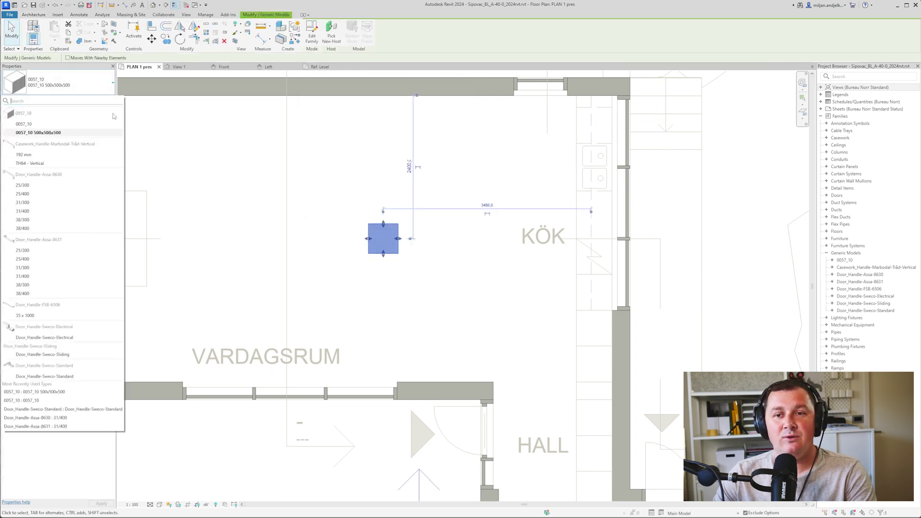
left_click(24, 124)
Step: Stretch the box wider to the left, keeping it as type 0057_10, then deselect it
left_click_drag(359, 238, 318, 238)
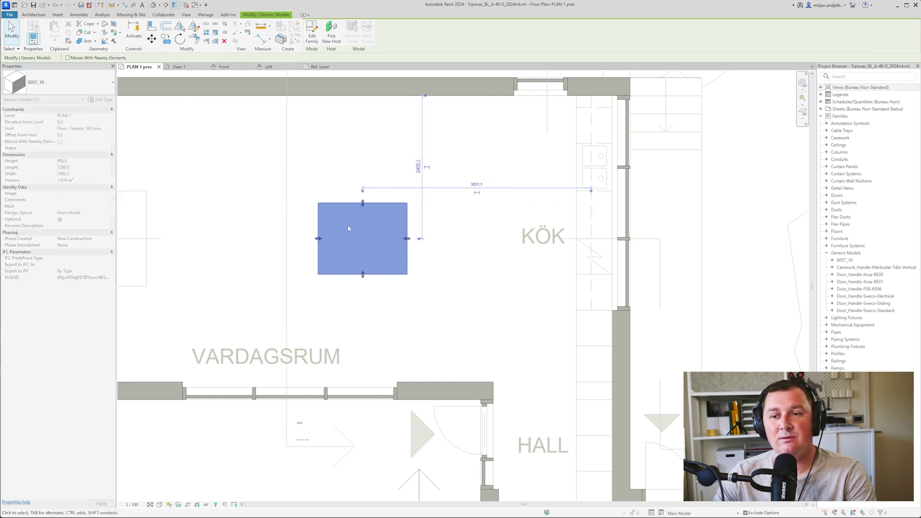
left_click(58, 82)
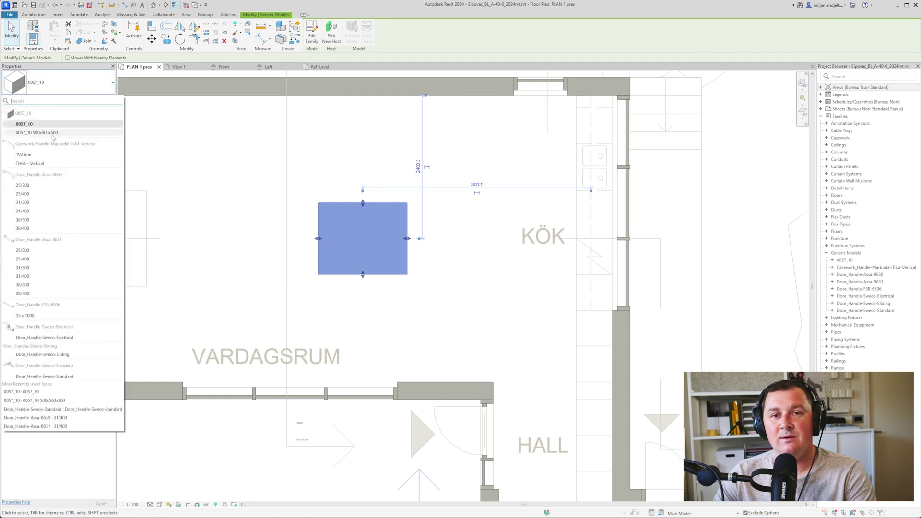
left_click(24, 130)
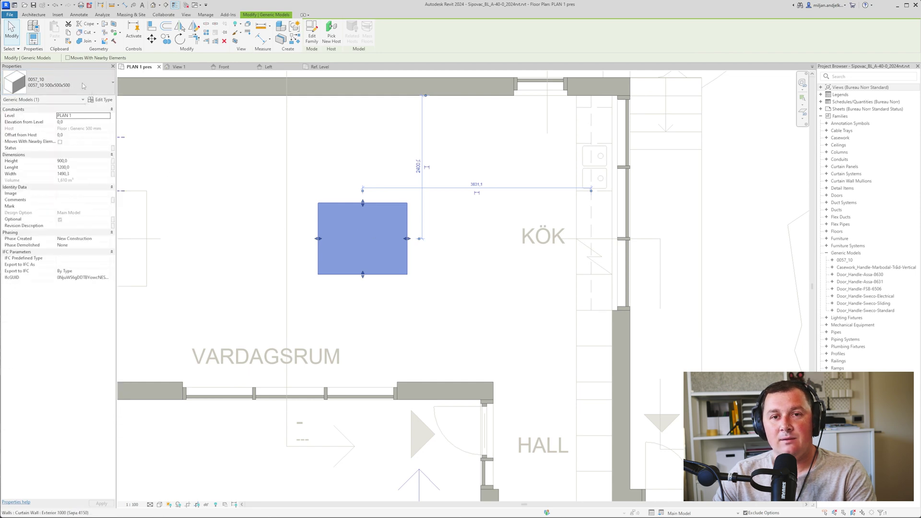
left_click(58, 82)
left_click(48, 124)
left_click(254, 226)
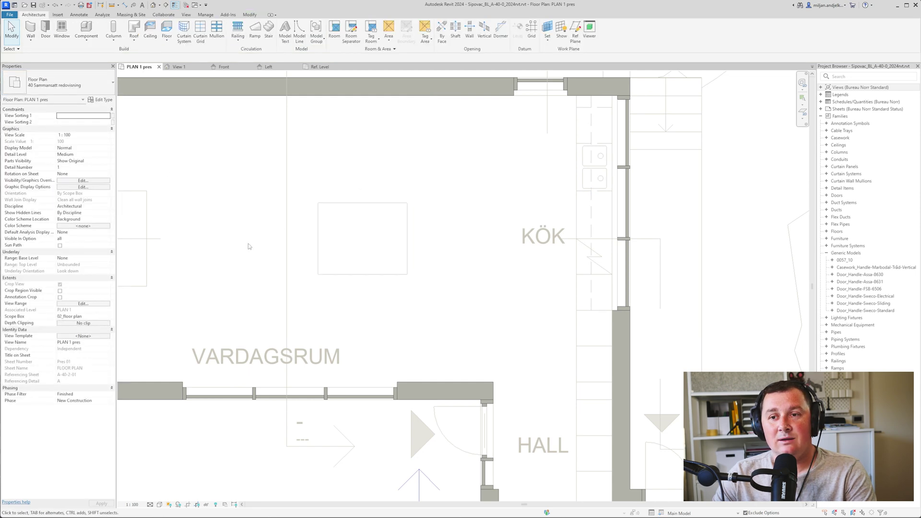
Step: Roughly reshape the box with its grips, shortening its length and widening both sides
left_click(318, 247)
scroll(307, 263, "up", 1)
middle_click_drag(308, 262, 340, 264)
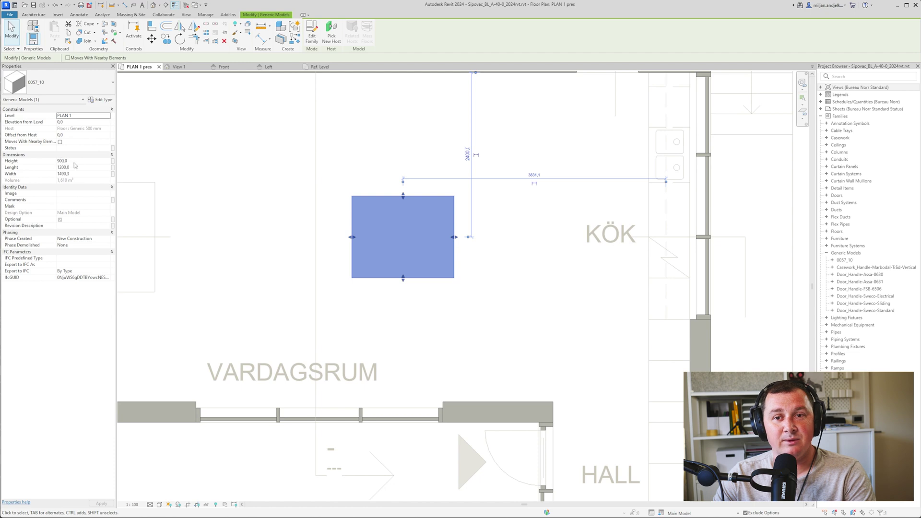
scroll(419, 203, "up", 2)
left_click_drag(398, 202, 398, 235)
left_click_drag(319, 278, 297, 278)
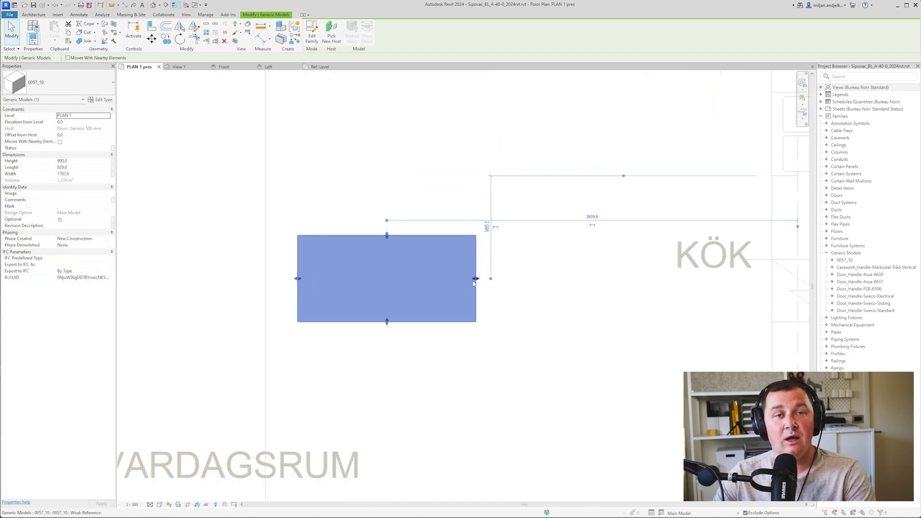
left_click_drag(476, 278, 521, 278)
scroll(476, 275, "down", 3)
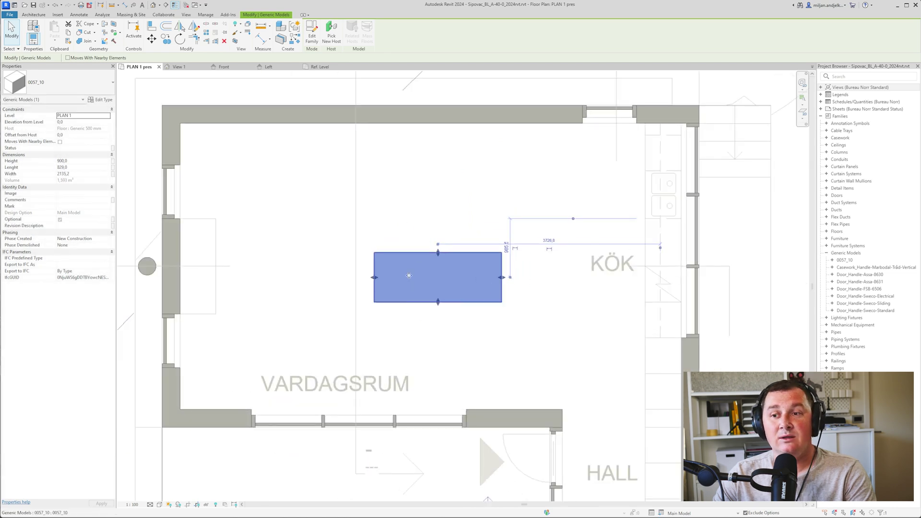
scroll(409, 276, "up", 2)
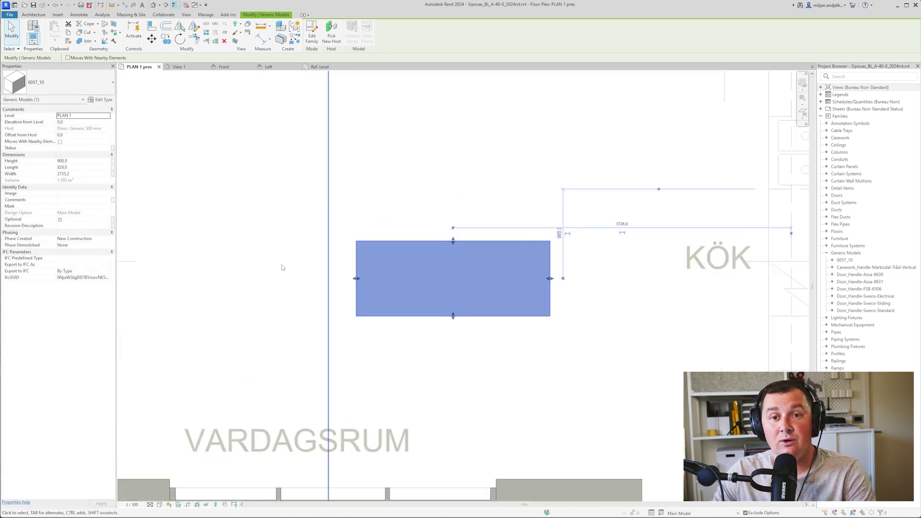
Step: Set the box's Width to 2100, Length to 900 and Height to 800
left_click(82, 175)
type("21")
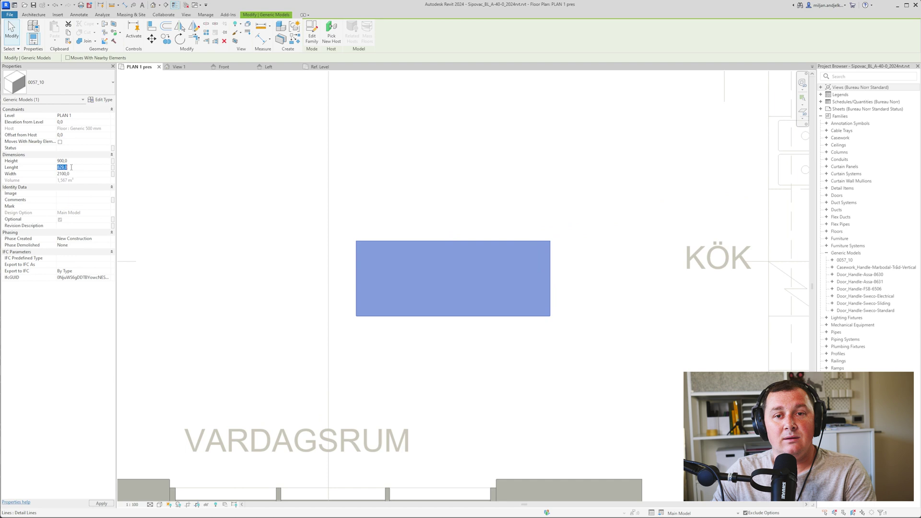
type("800")
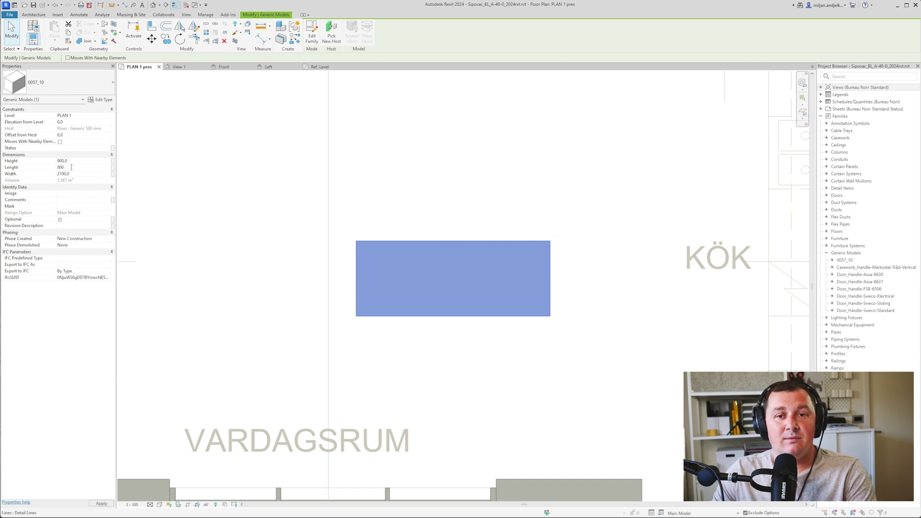
double_click(71, 167)
type("9")
double_click(73, 161)
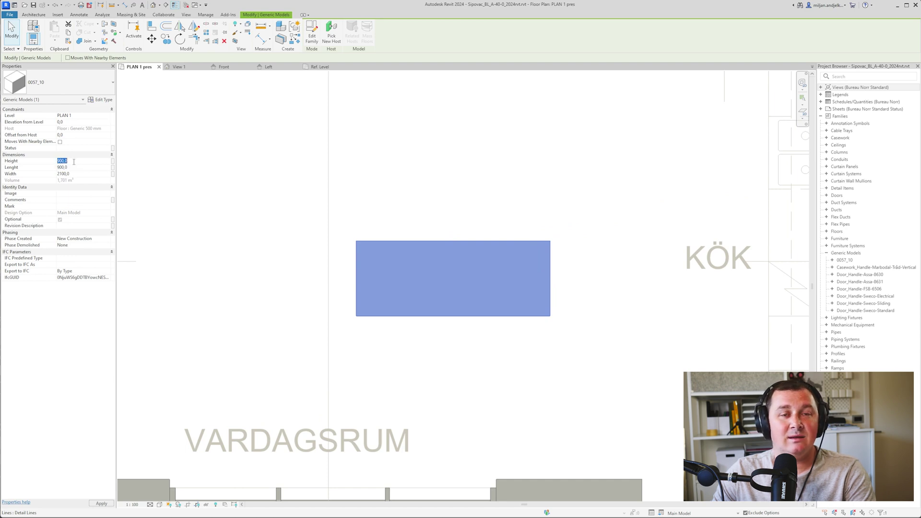
type("80")
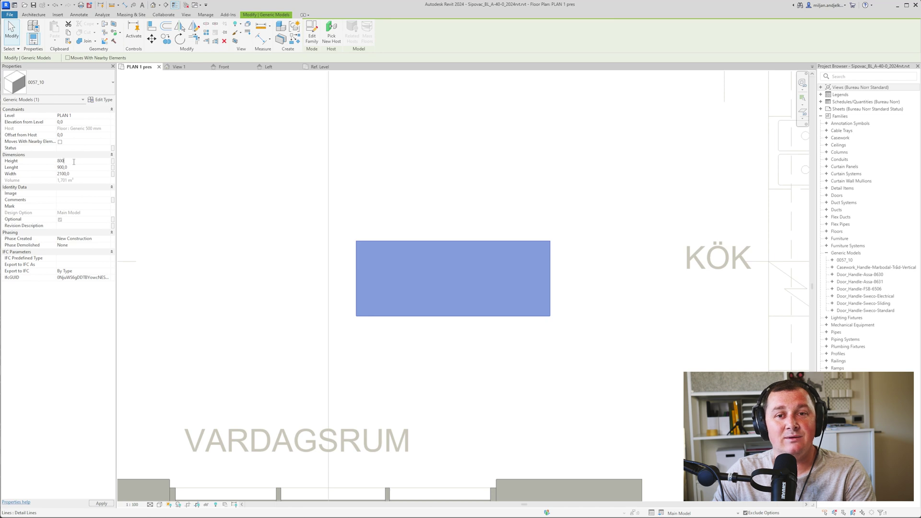
type("0")
key("Return")
middle_click_drag(416, 260, 410, 239)
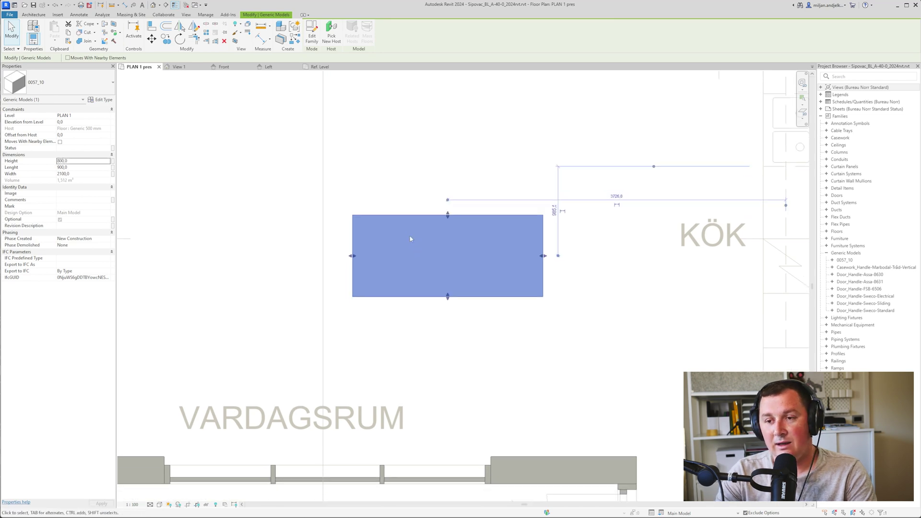
Step: Copy the table box 1000 upward with CO
key("c")
key("o")
left_click(410, 245)
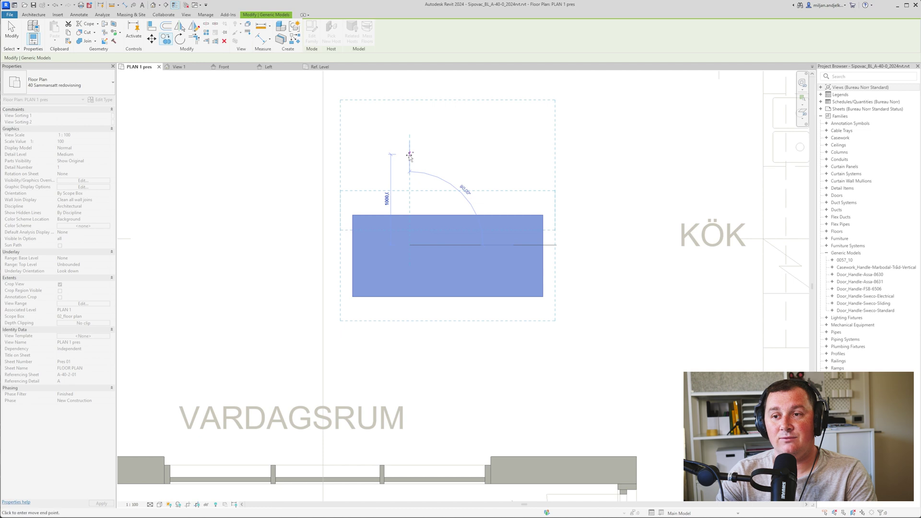
left_click(410, 155)
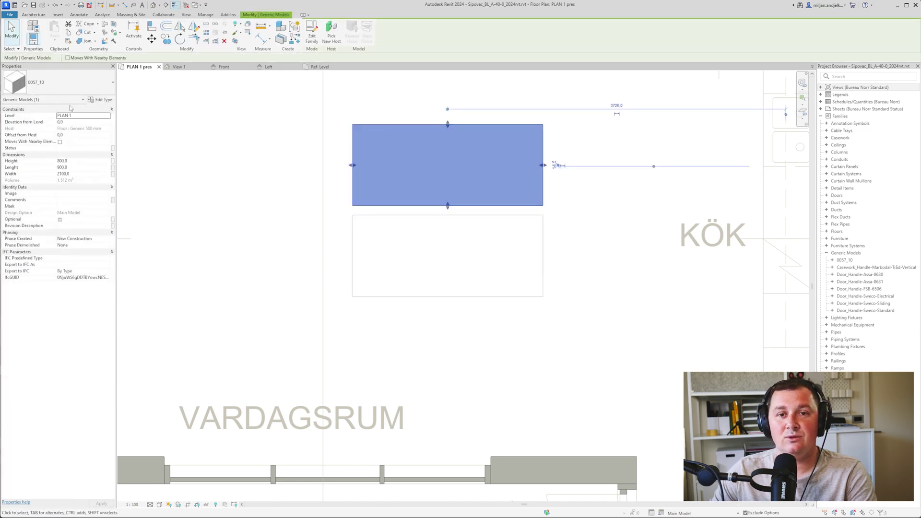
Step: Set the copy's Height, Length and Width to 450
left_click(79, 161)
type("450")
left_click(72, 166)
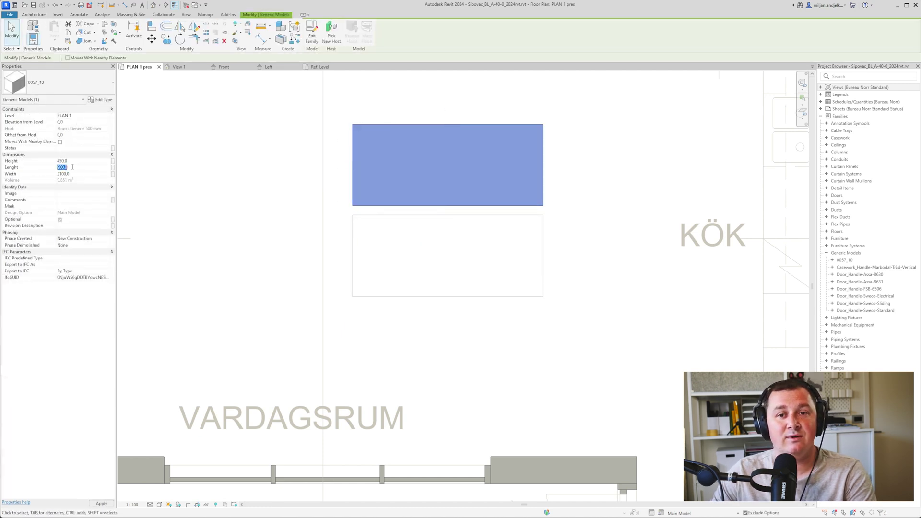
type("450")
left_click(74, 174)
type("450")
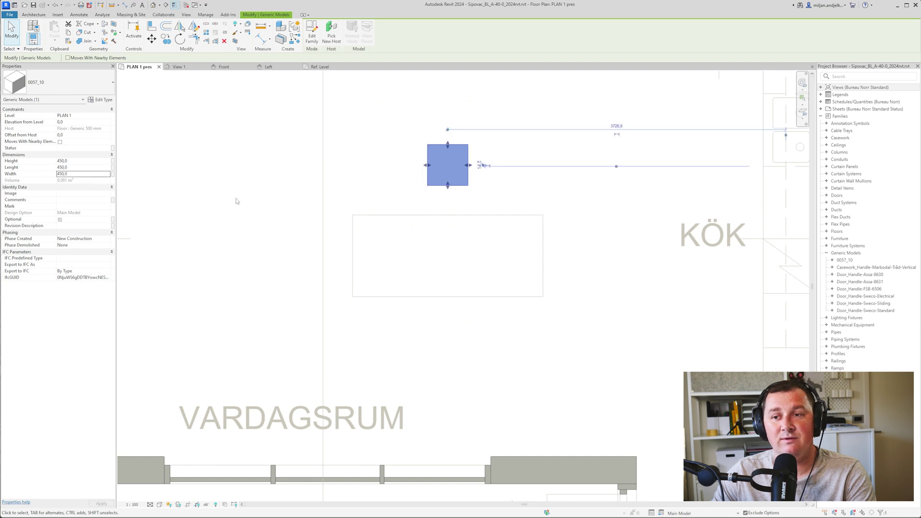
scroll(463, 181, "up", 1)
Step: Move the 450 cube to the table's top-left corner, then 100 further up
key("m")
key("v")
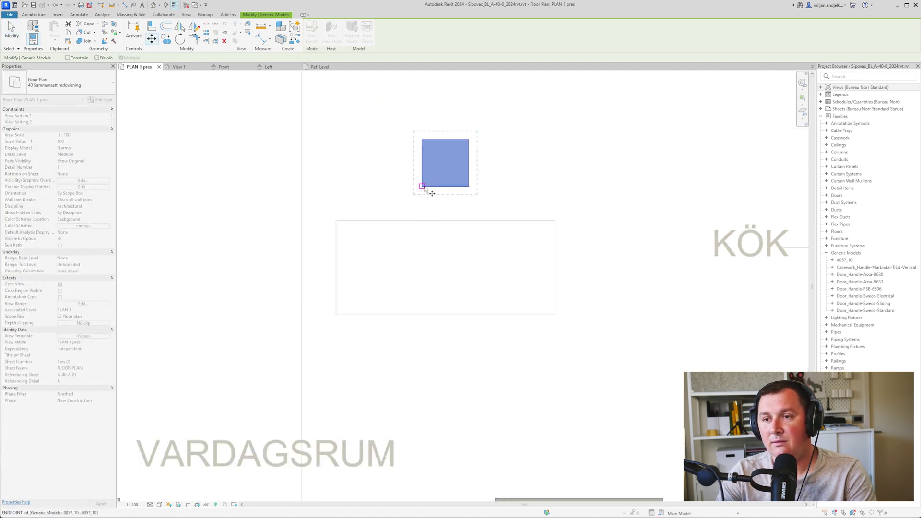
left_click(422, 186)
left_click(336, 220)
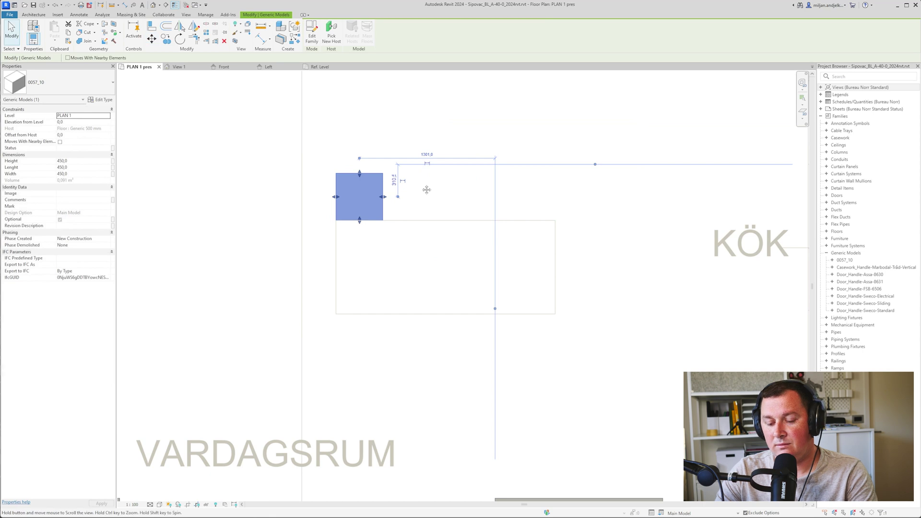
key("m")
key("v")
left_click(425, 183)
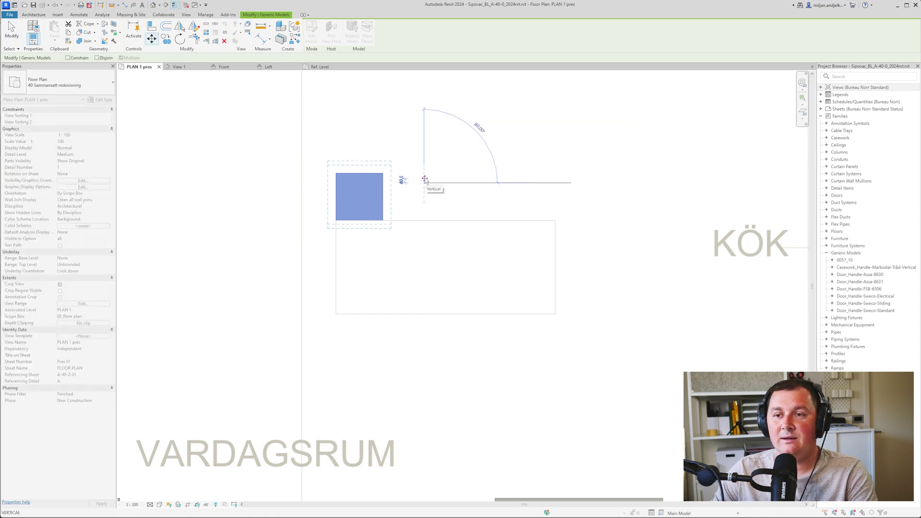
type("100")
key("Return")
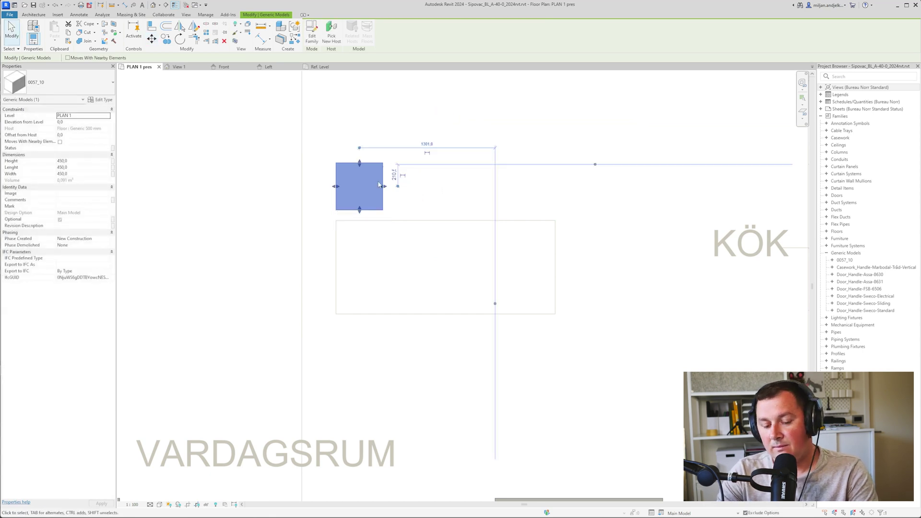
key("a")
key("r")
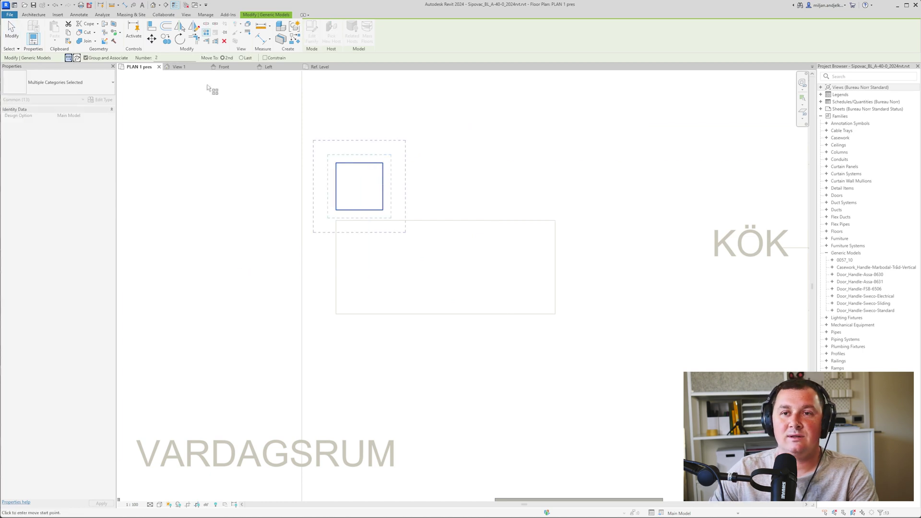
Step: Array the 450 chair cube into four copies spaced along the table's upper edge
left_click(154, 58)
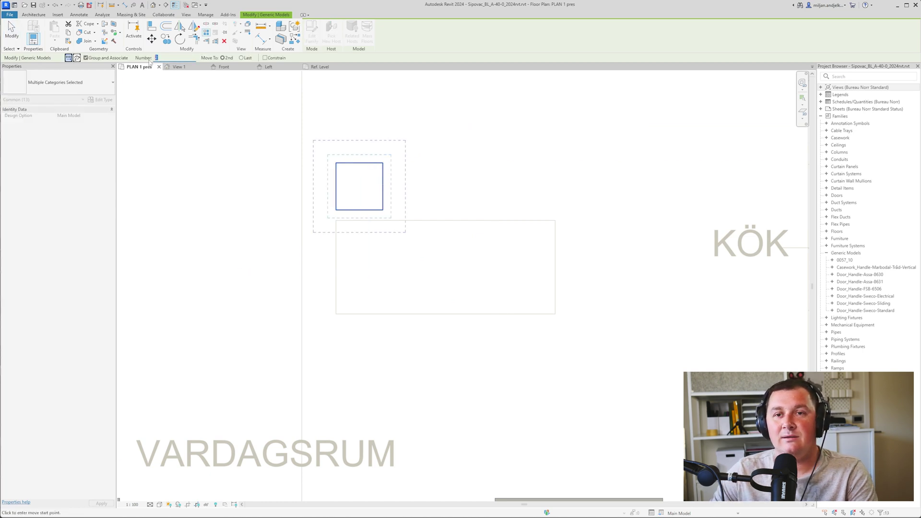
type("5")
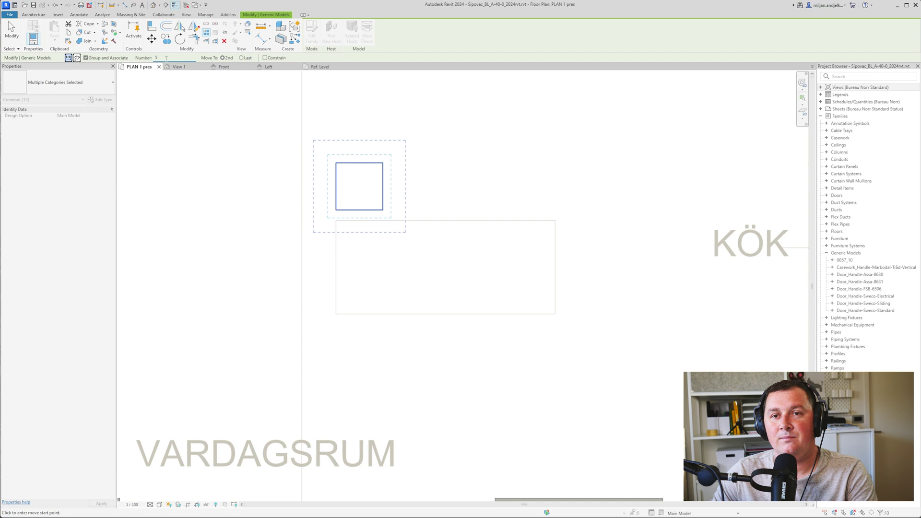
type("4")
left_click(336, 163)
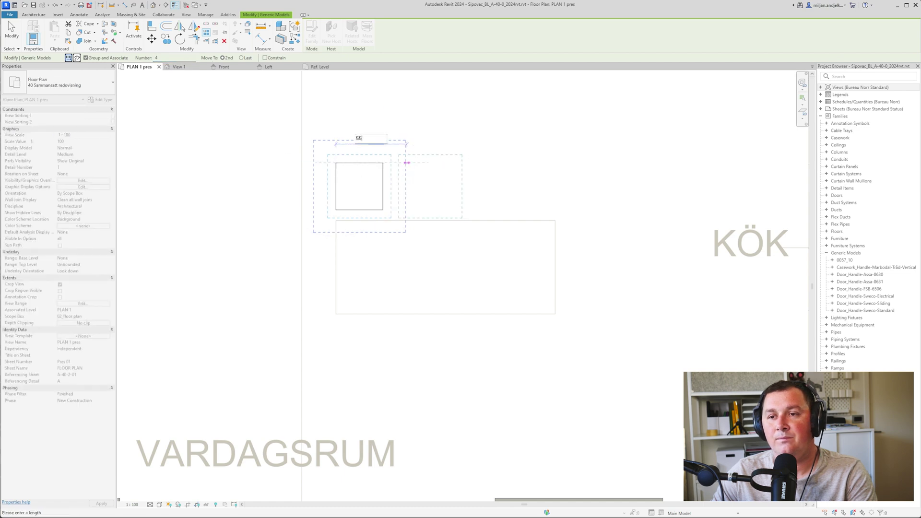
left_click(409, 167)
left_click(11, 31)
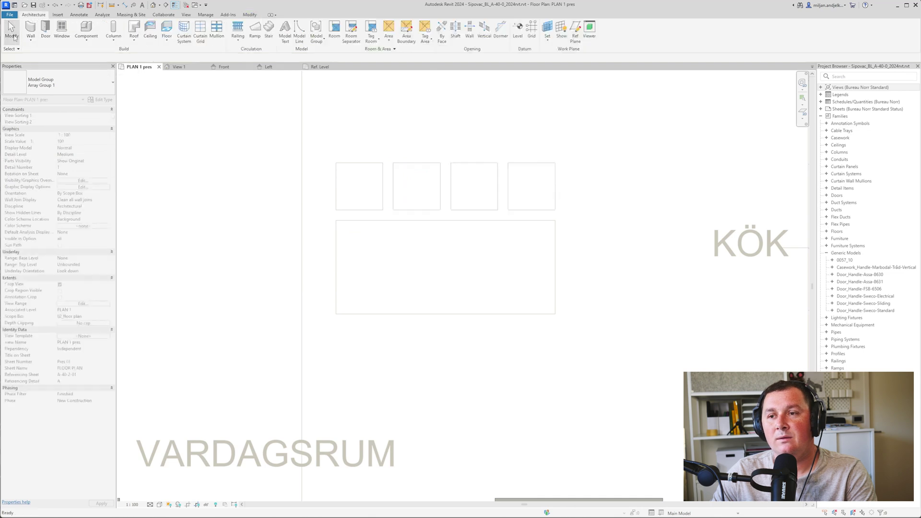
scroll(271, 158, "down", 2)
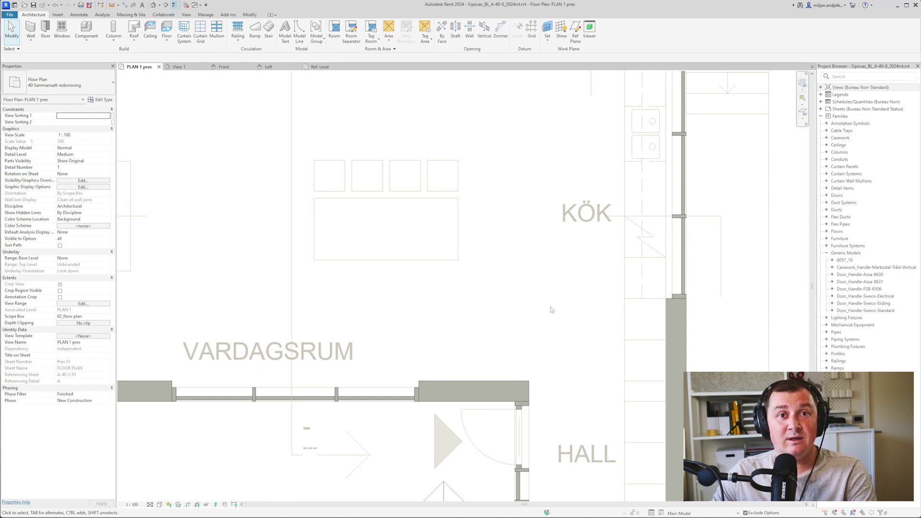
Step: Window-select the table and chairs and open them in a Selection Box 3D view
left_click_drag(260, 133, 475, 269)
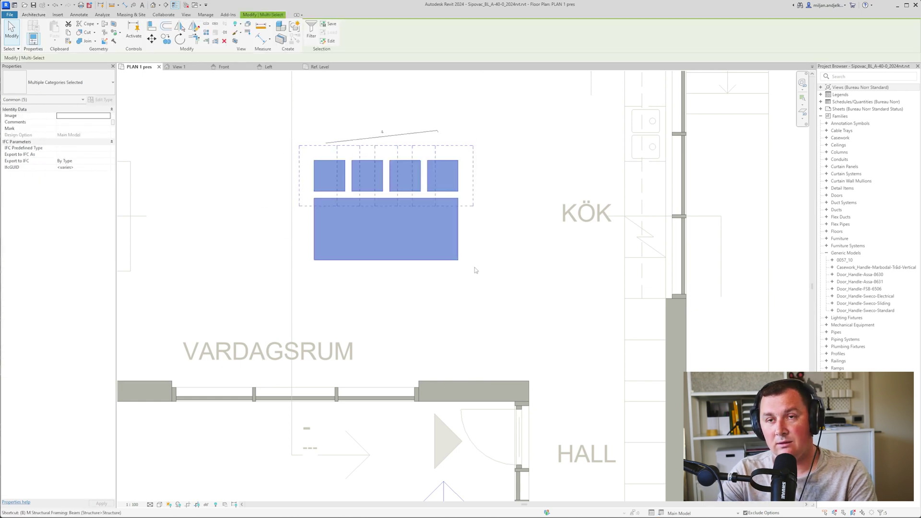
left_click(235, 41)
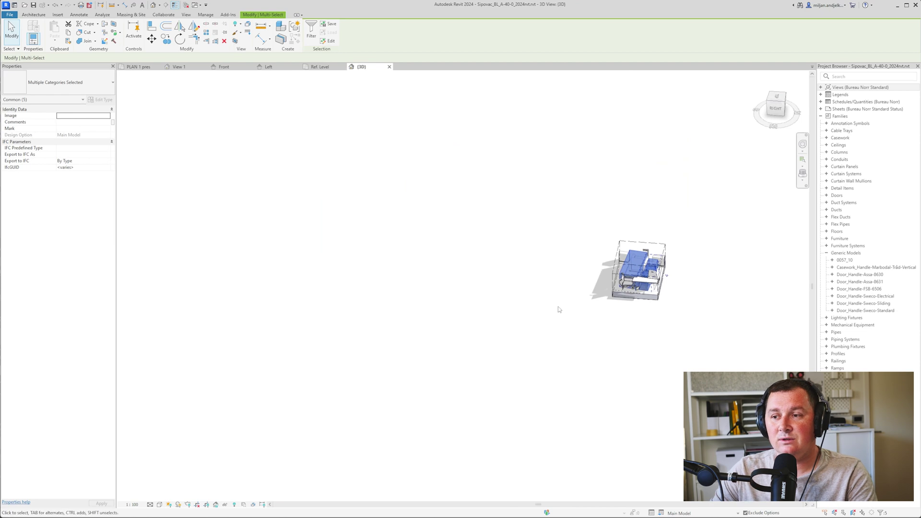
left_click(194, 359)
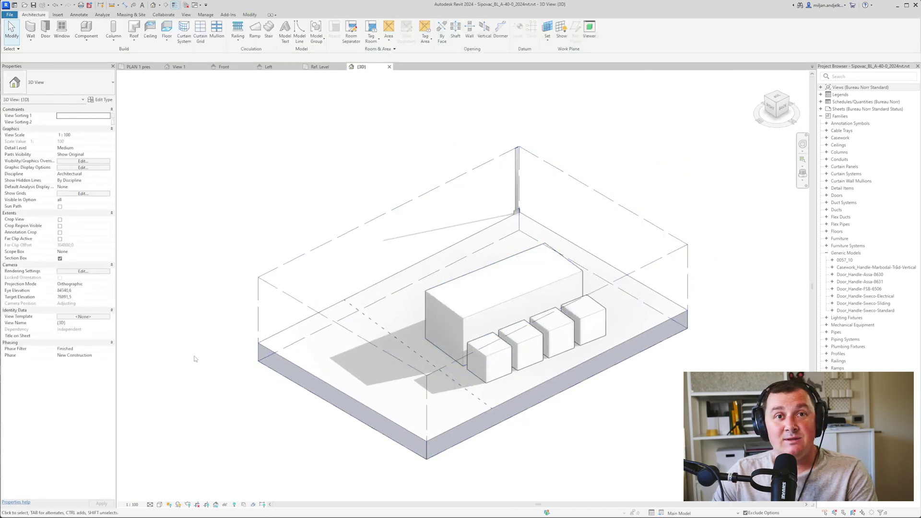